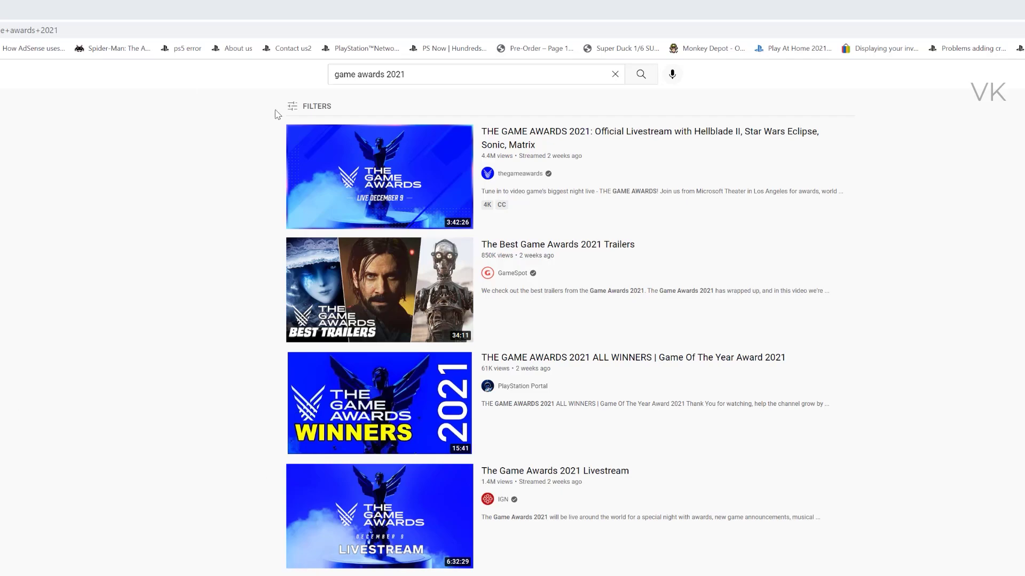
Search YouTube for 'usa new live', open the Sky News live stream and copy its URL.
click(440, 73)
key(ctrl+a)
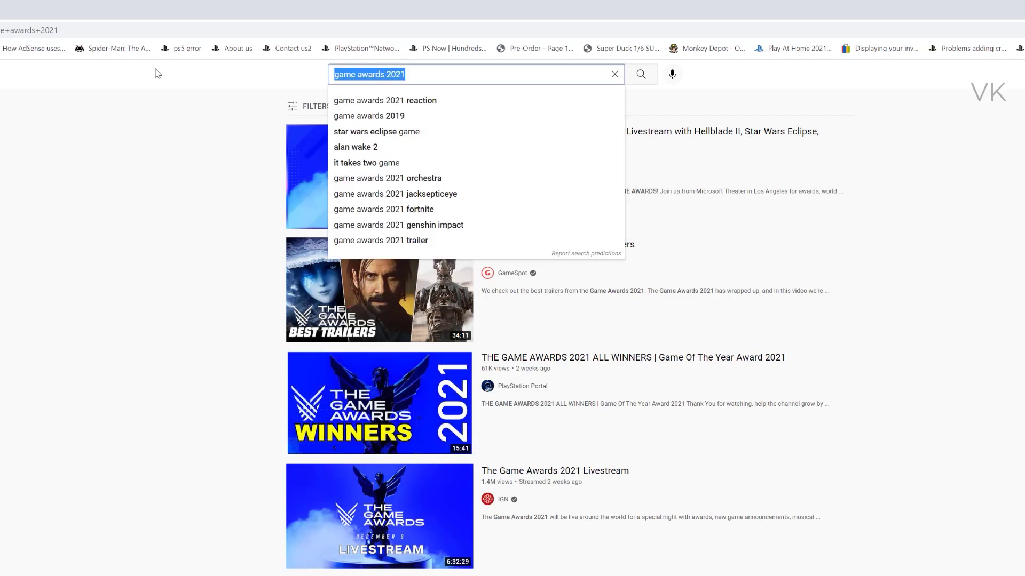
text(usa)
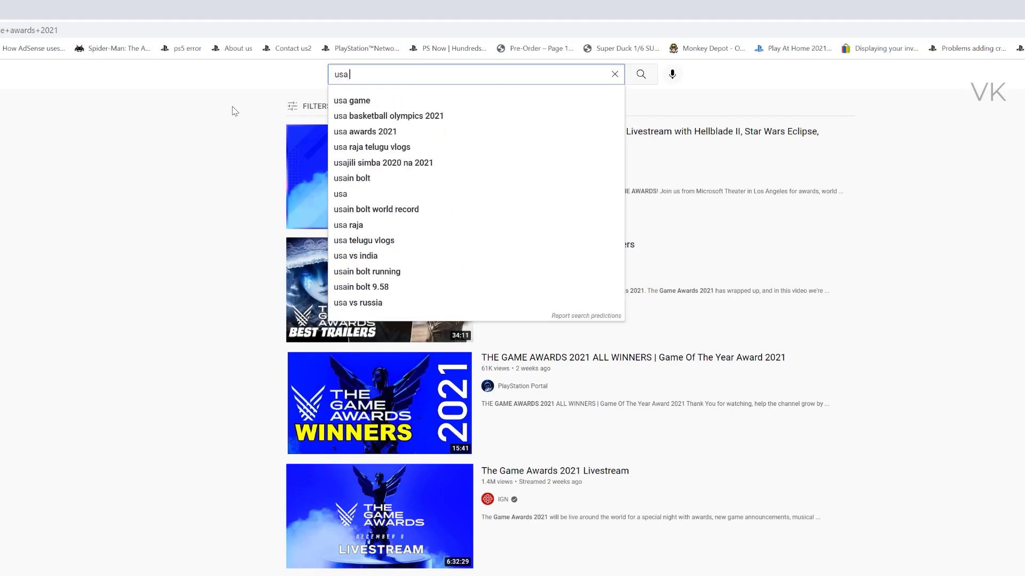
text( new live)
key(Return)
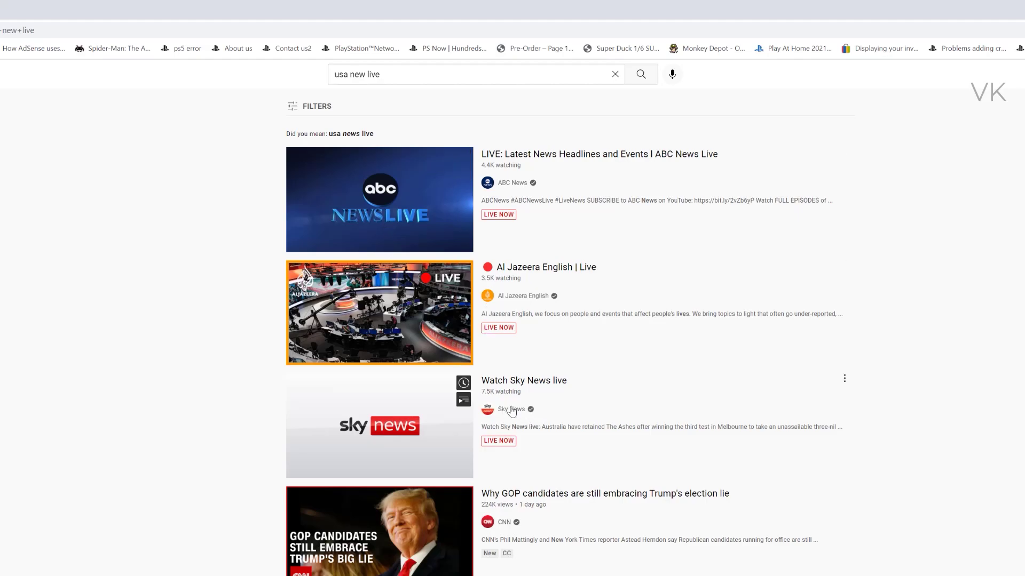
click(528, 384)
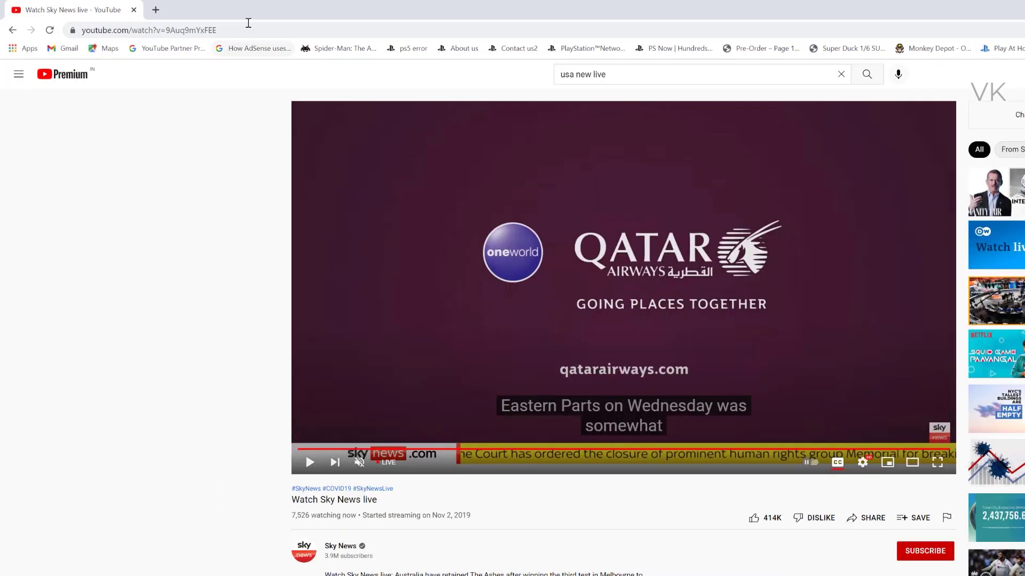
click(248, 24)
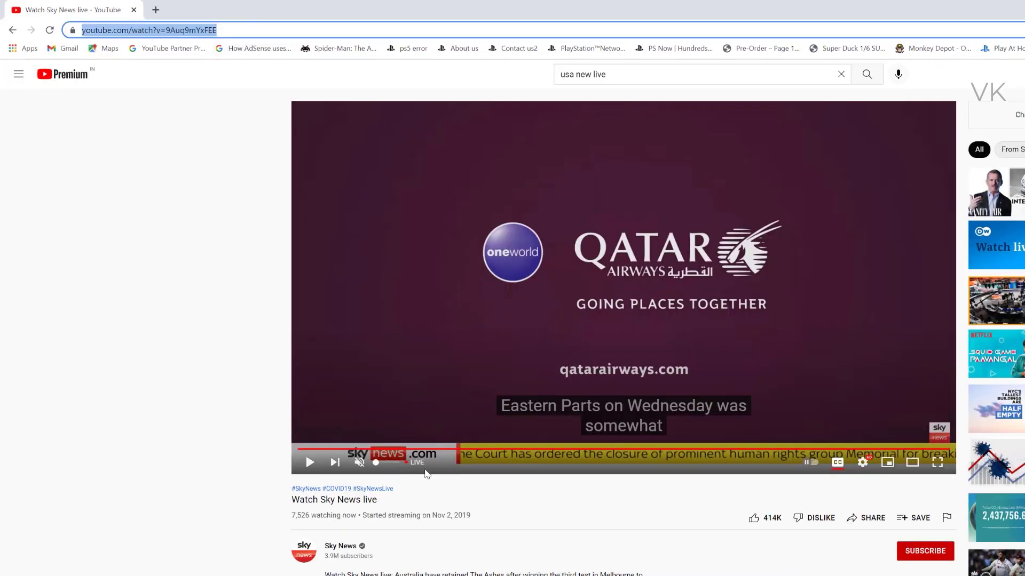
right_click(166, 32)
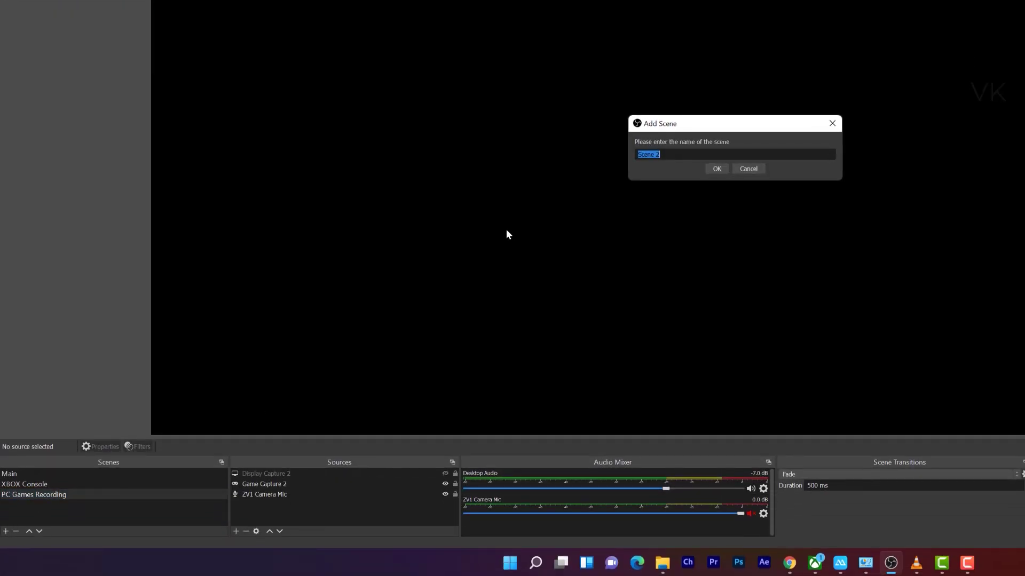
Create a scene named 'Co Streaming' and bring up the list of source types.
text(Co Streaming)
click(719, 168)
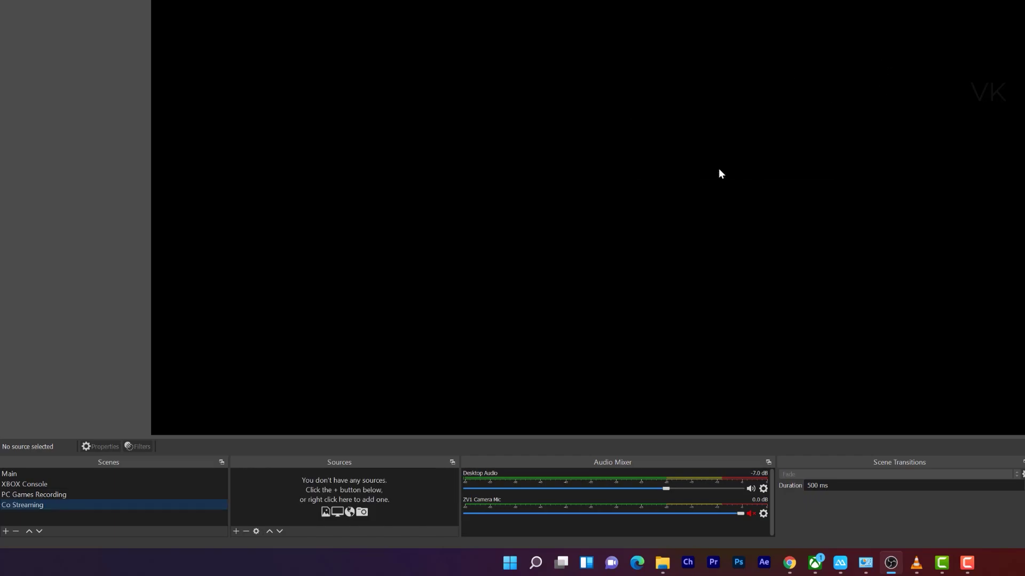
click(233, 532)
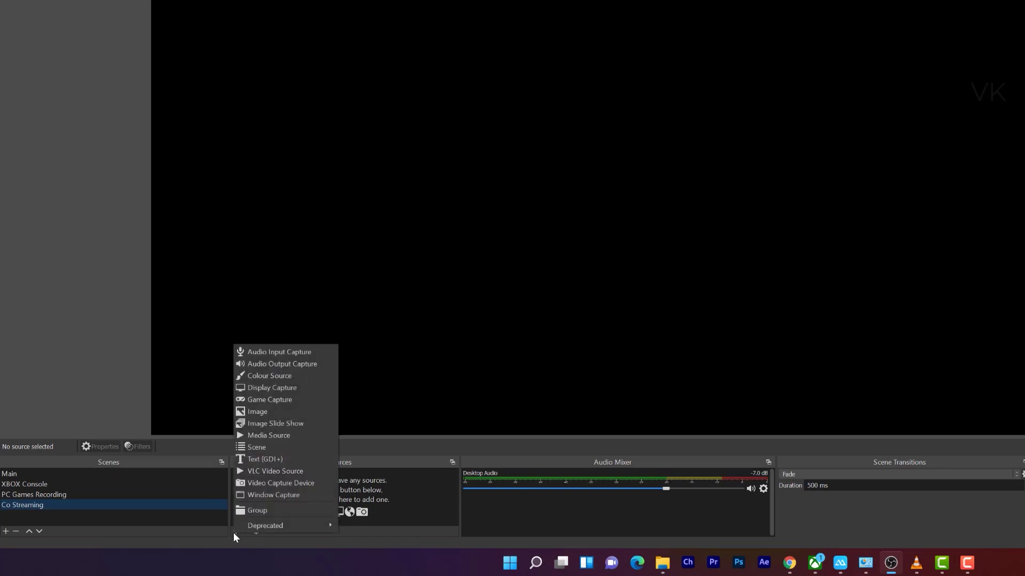
Create a new VLC Video Source with its default name.
click(284, 473)
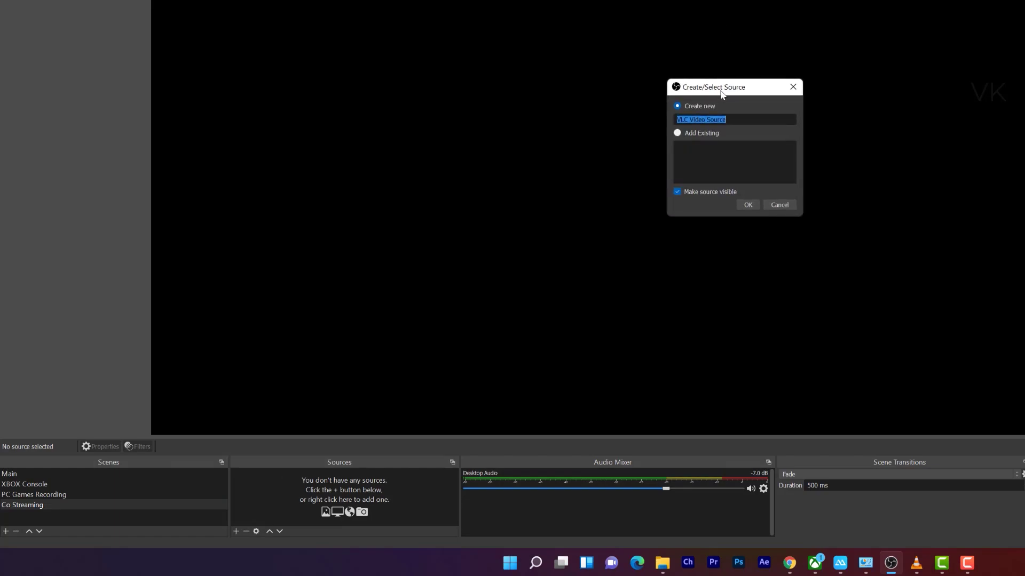
drag(720, 92, 714, 57)
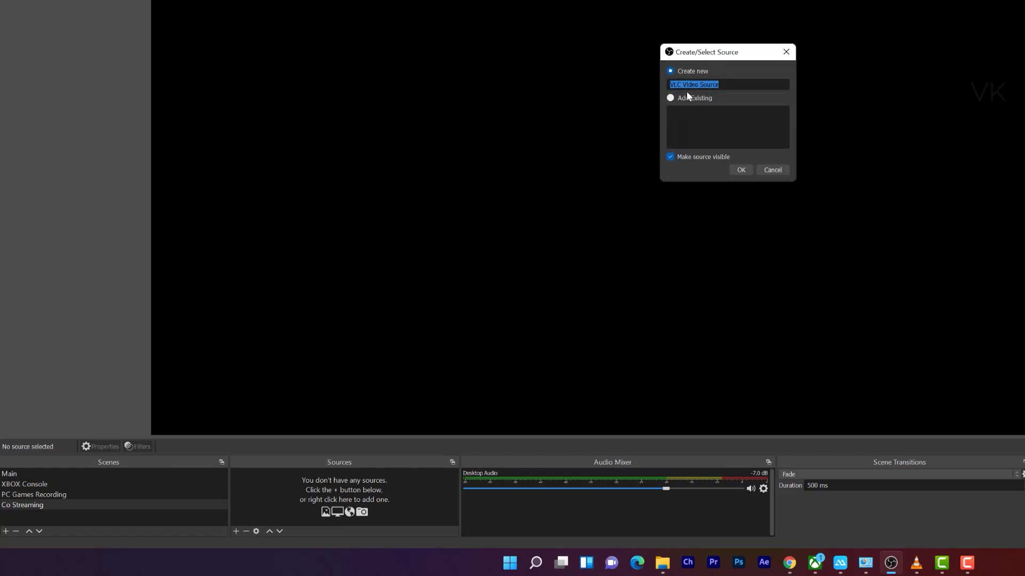
click(741, 170)
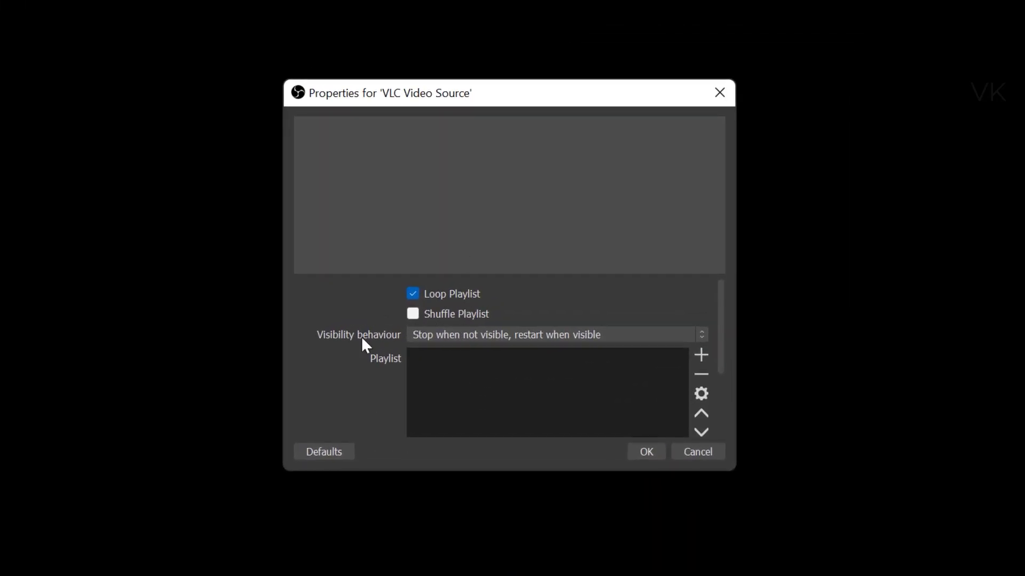
Add the copied Sky News YouTube URL to the VLC source's playlist and save the settings.
click(702, 354)
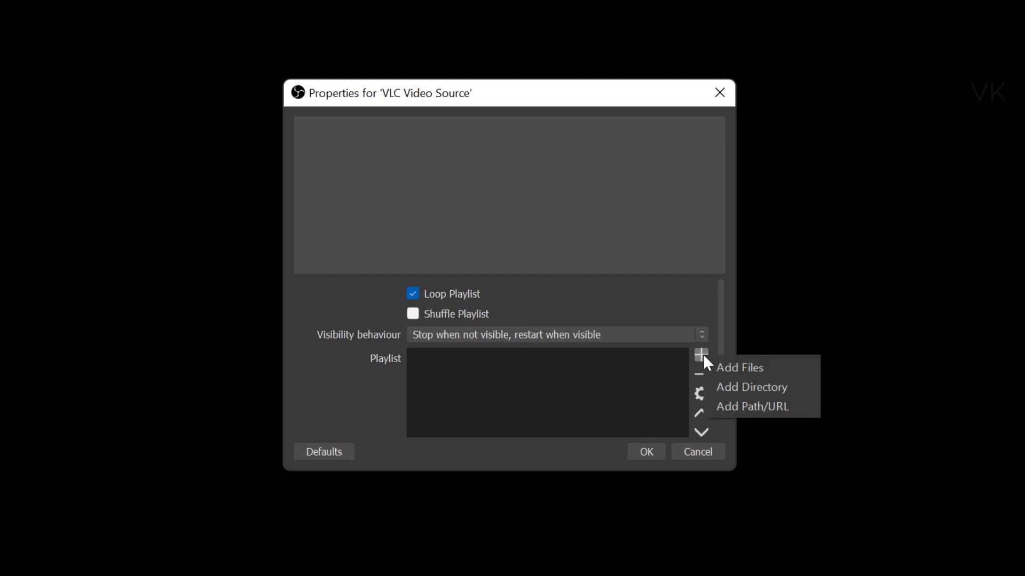
click(757, 407)
right_click(419, 277)
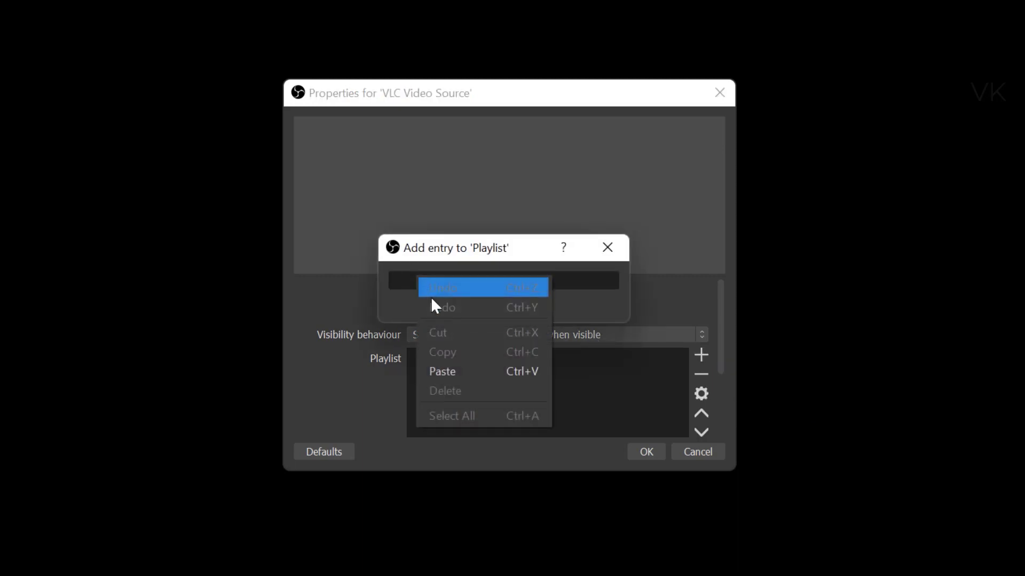
click(463, 368)
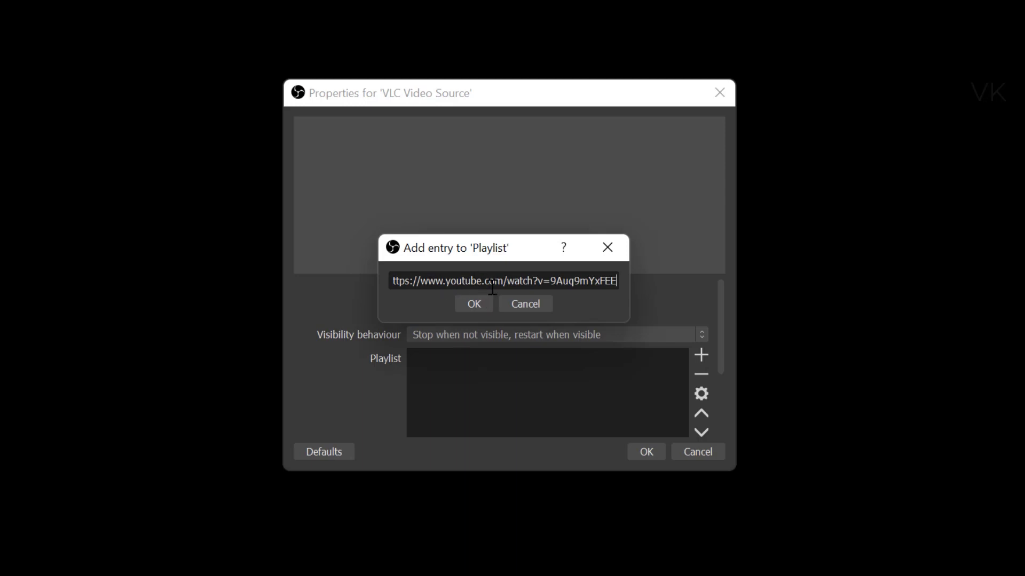
drag(492, 289, 340, 281)
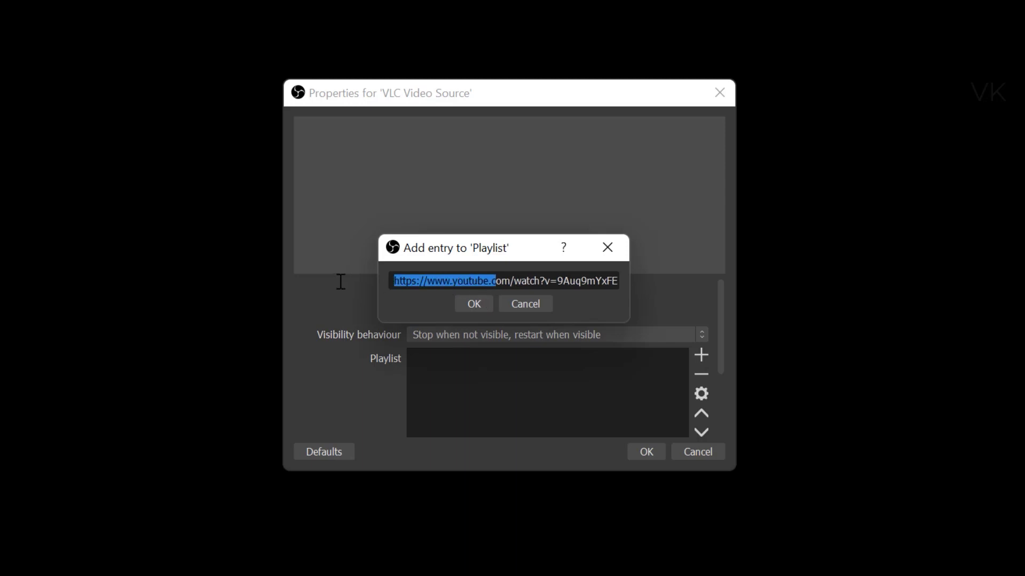
click(469, 306)
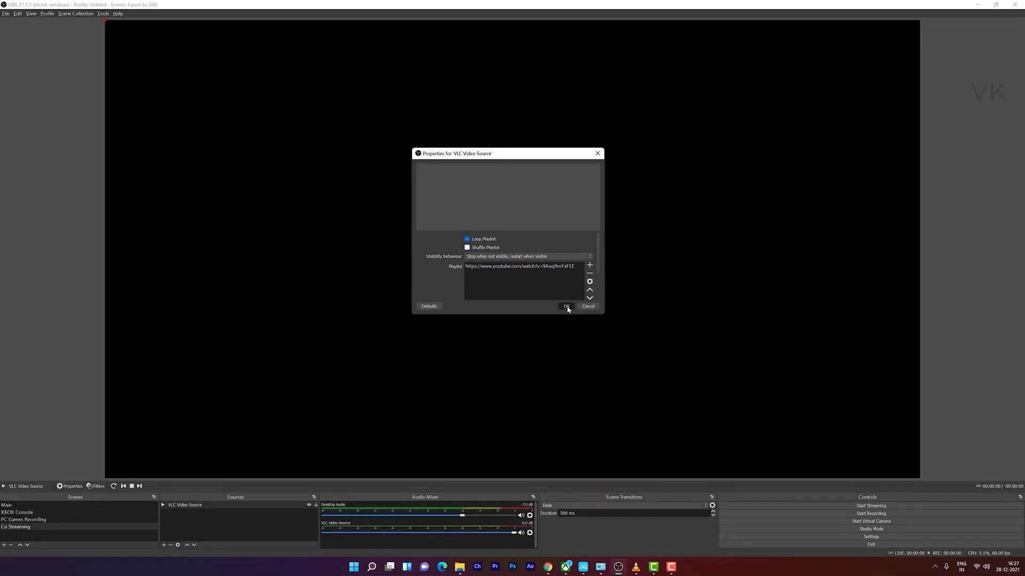
click(623, 405)
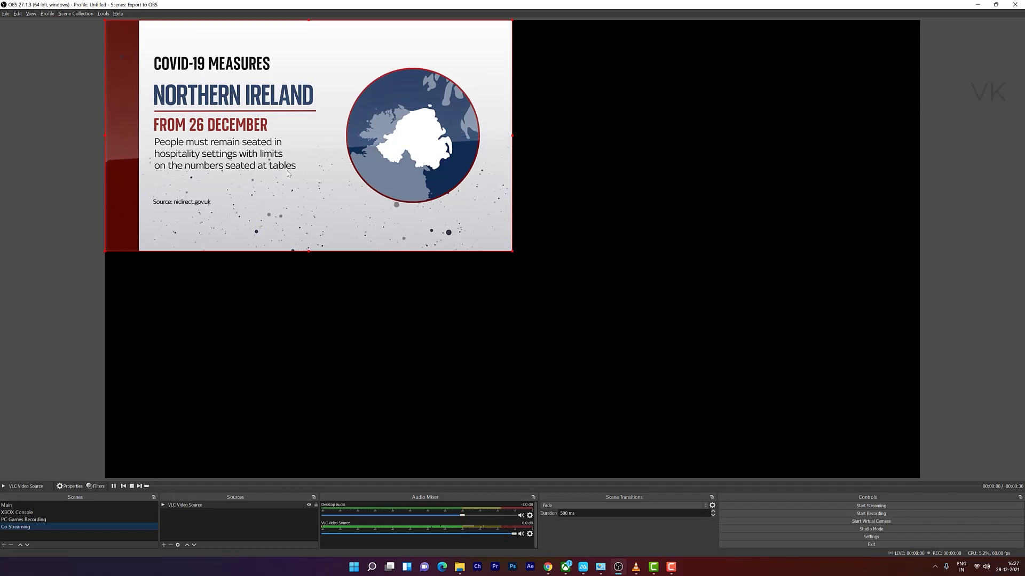
Fit the news video to the whole canvas with Transform > Fit to screen.
right_click(314, 126)
mouse_move(374, 284)
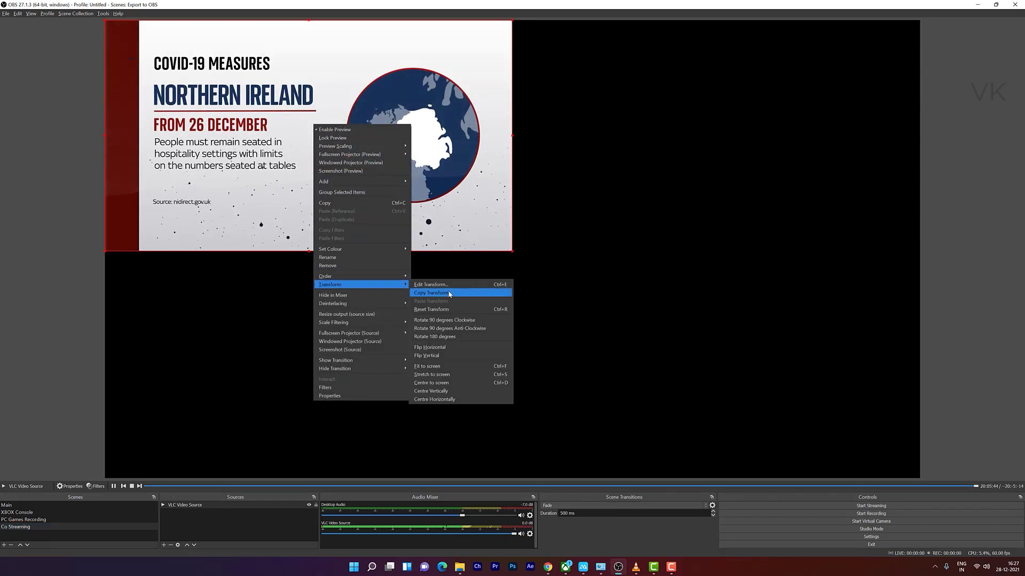
click(441, 366)
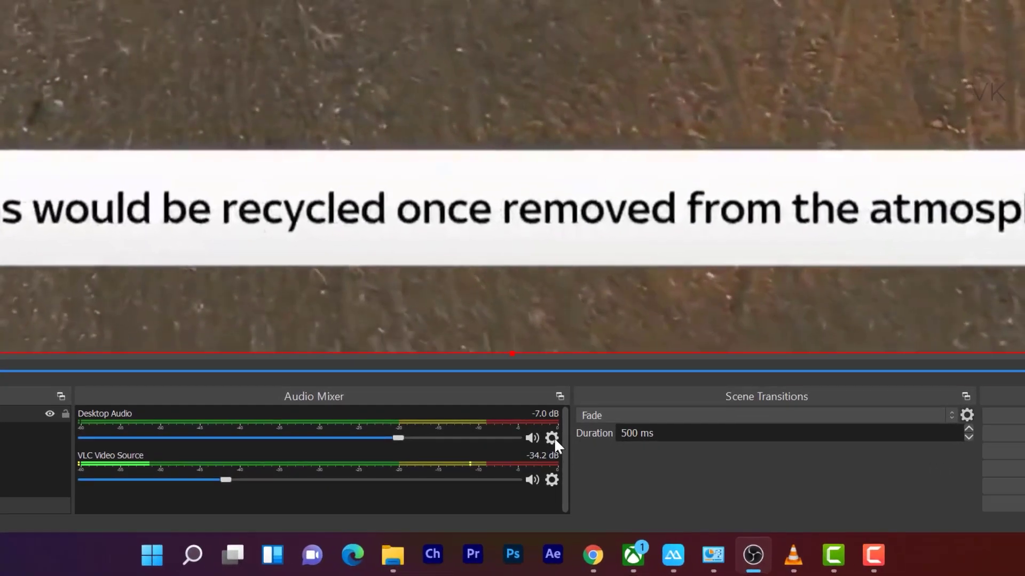
Set the Desktop Audio device to BenQ EW3280U and nudge the VLC source volume up.
click(530, 516)
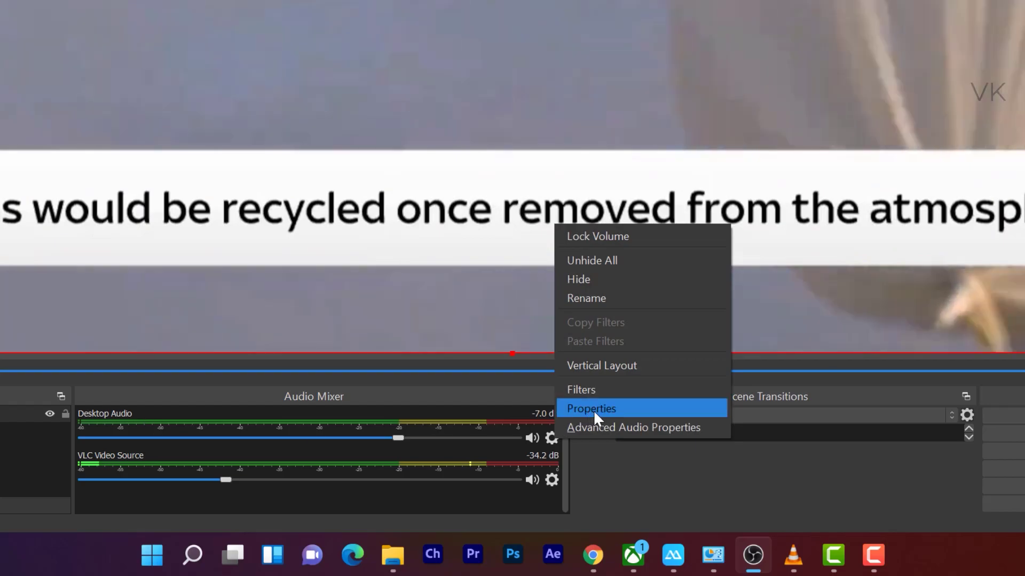
click(594, 413)
click(438, 73)
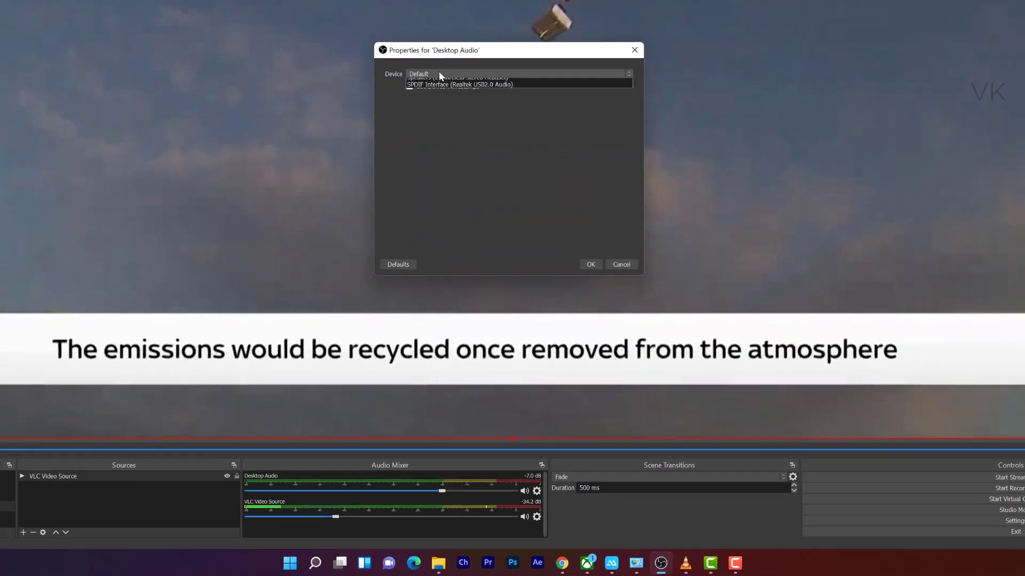
click(444, 96)
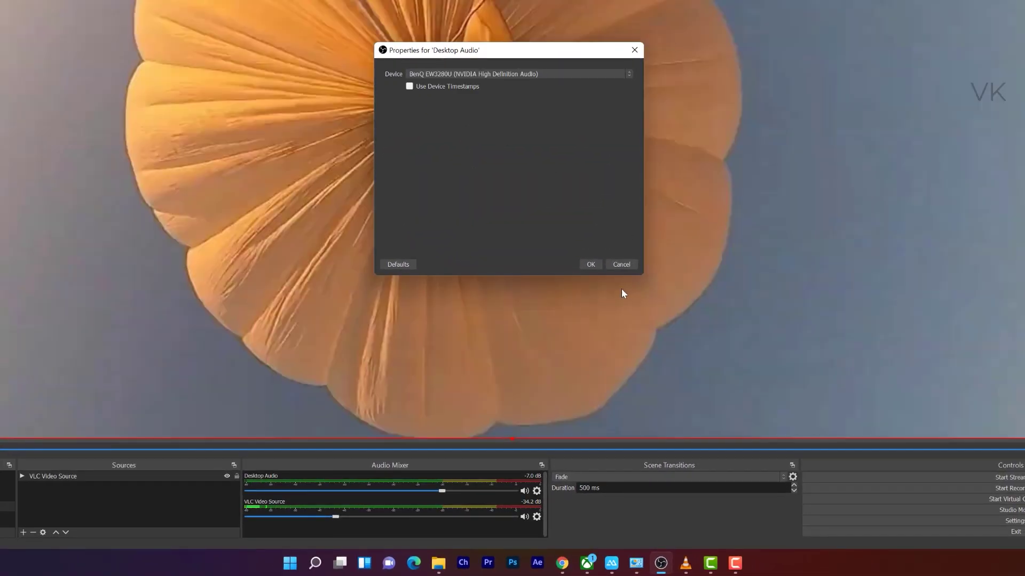
click(591, 265)
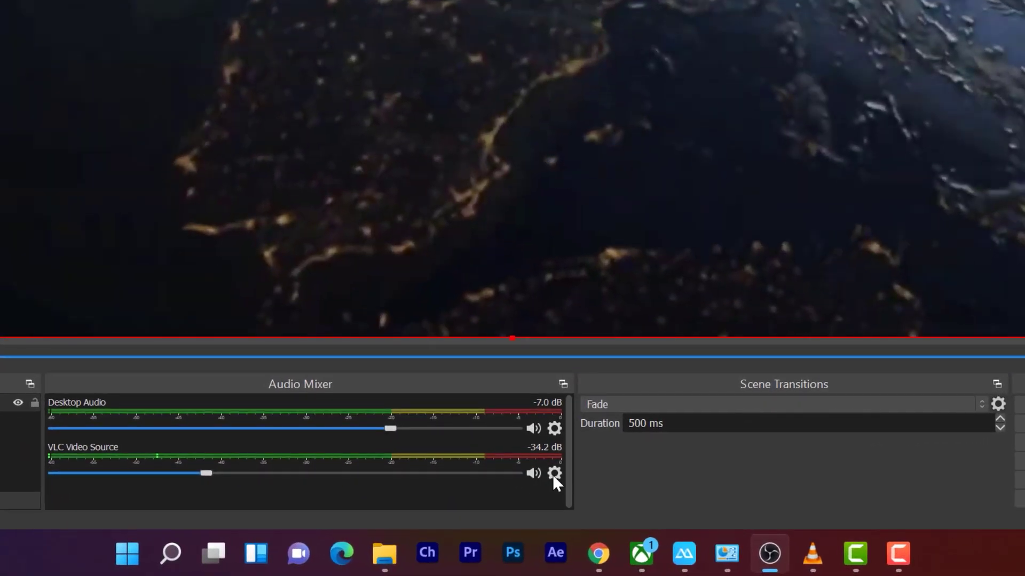
click(345, 517)
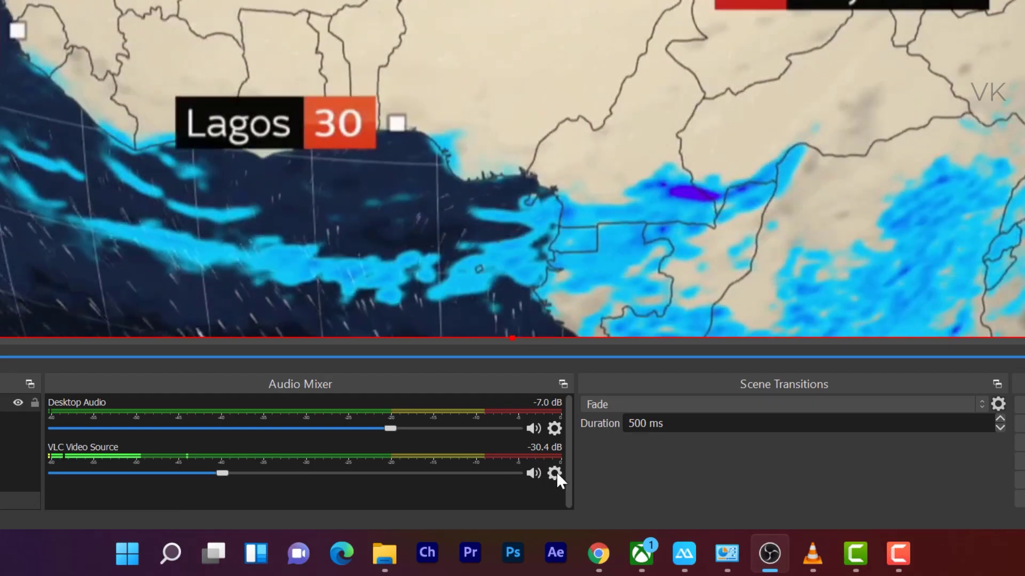
Set the VLC Video Source's Audio Monitoring to Monitor and Output, then raise its volume.
click(555, 473)
click(55, 450)
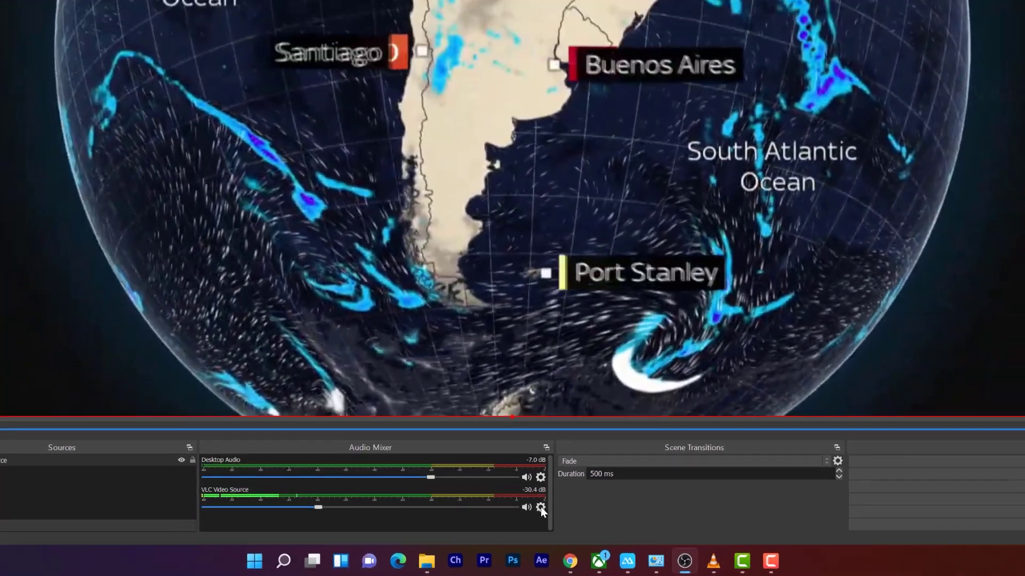
click(553, 477)
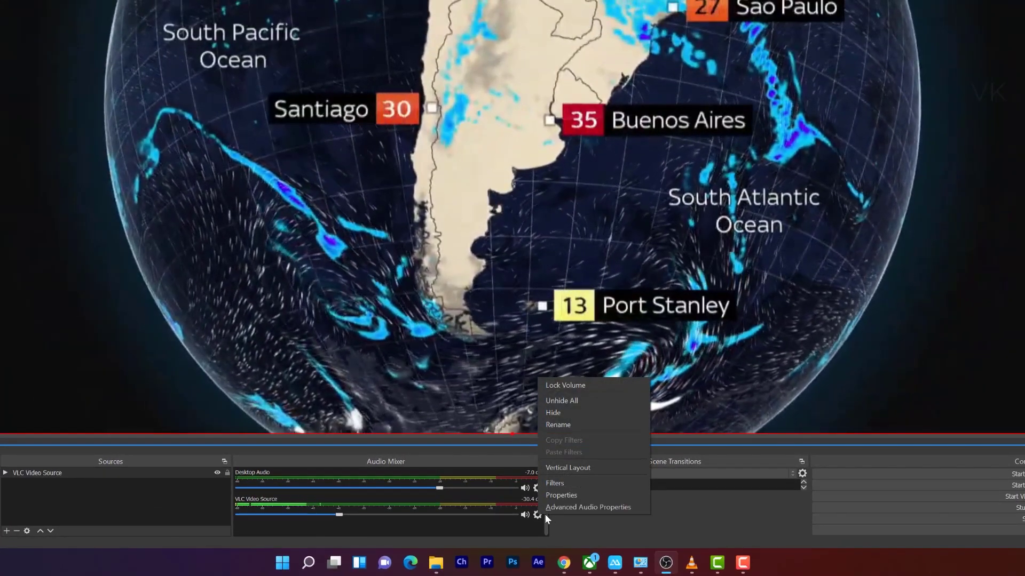
click(562, 508)
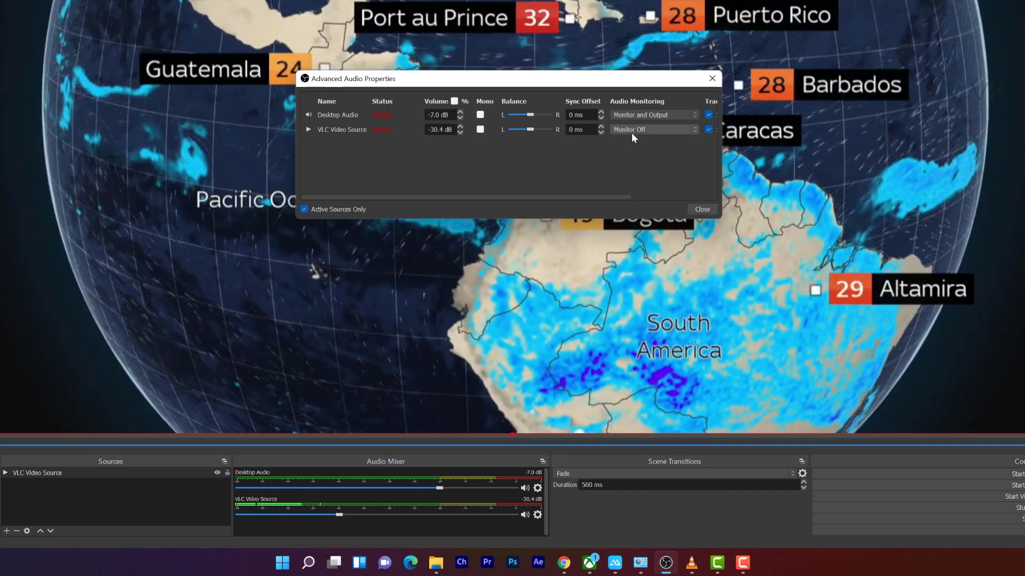
drag(617, 197, 681, 197)
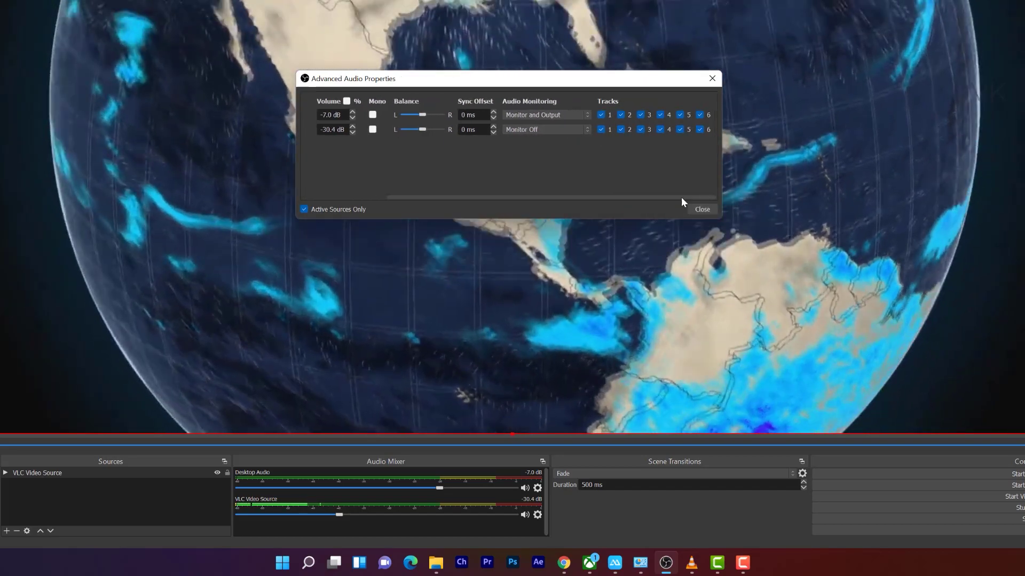
click(530, 129)
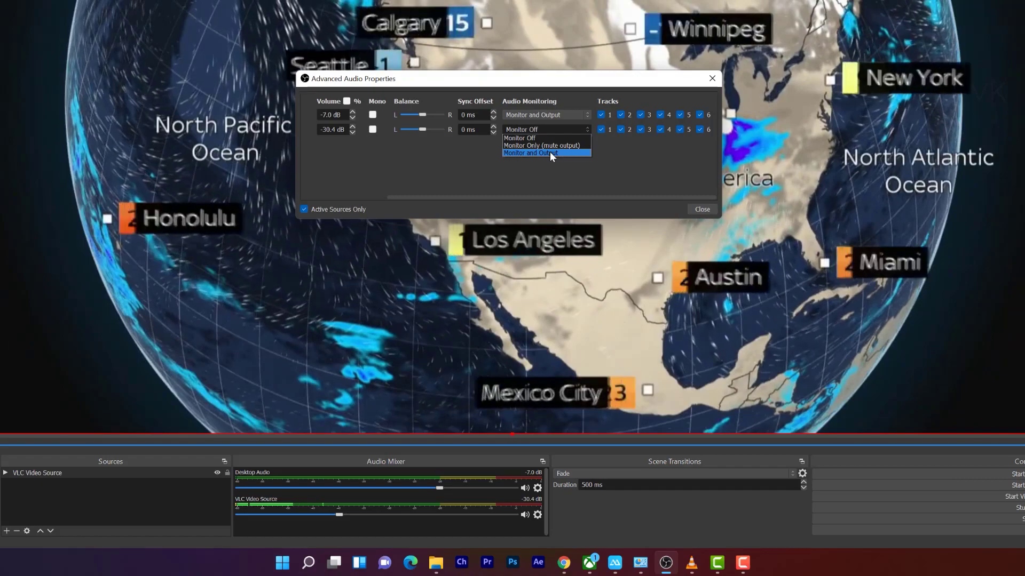
click(557, 152)
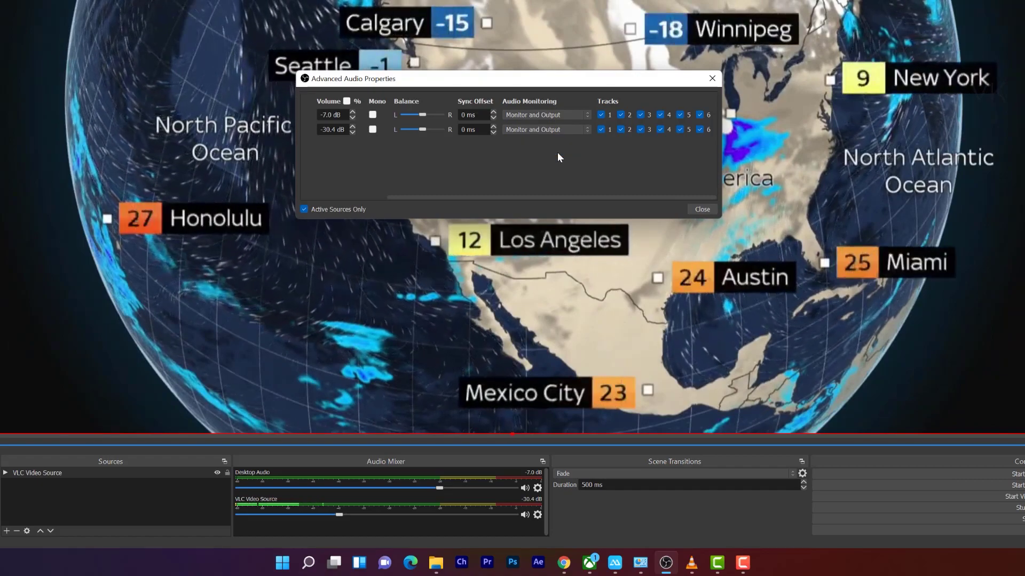
key(Escape)
drag(338, 515, 380, 530)
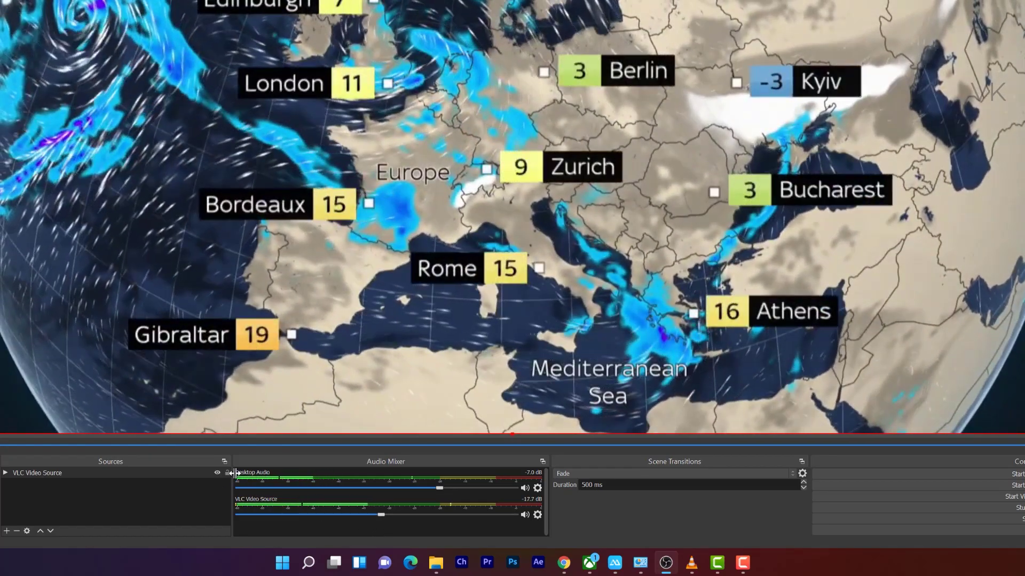
Lower Desktop Audio to -9.8 dB and VLC to -39.5 dB, then delete the VLC Video Source.
drag(439, 488, 421, 487)
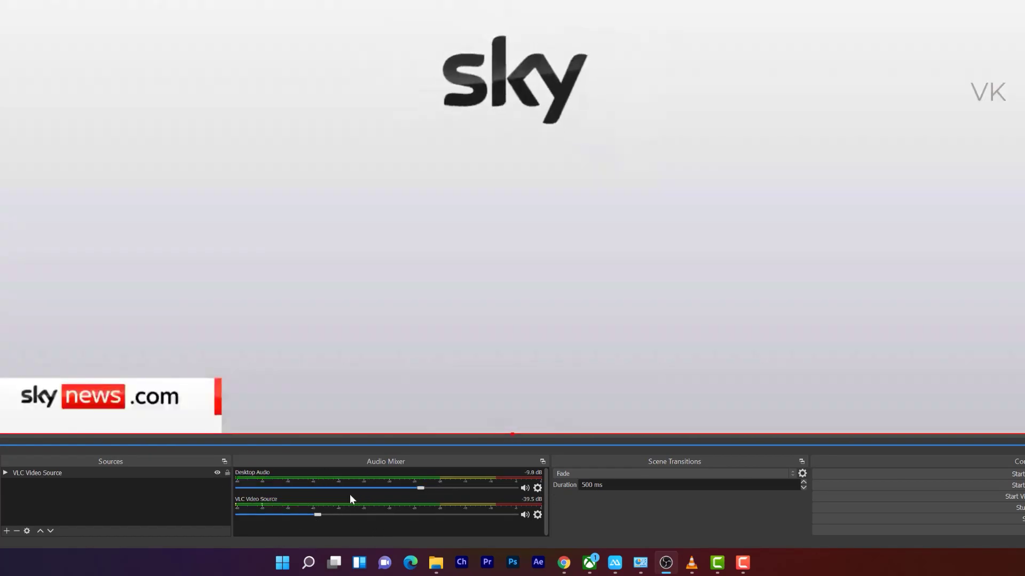
drag(381, 514, 318, 507)
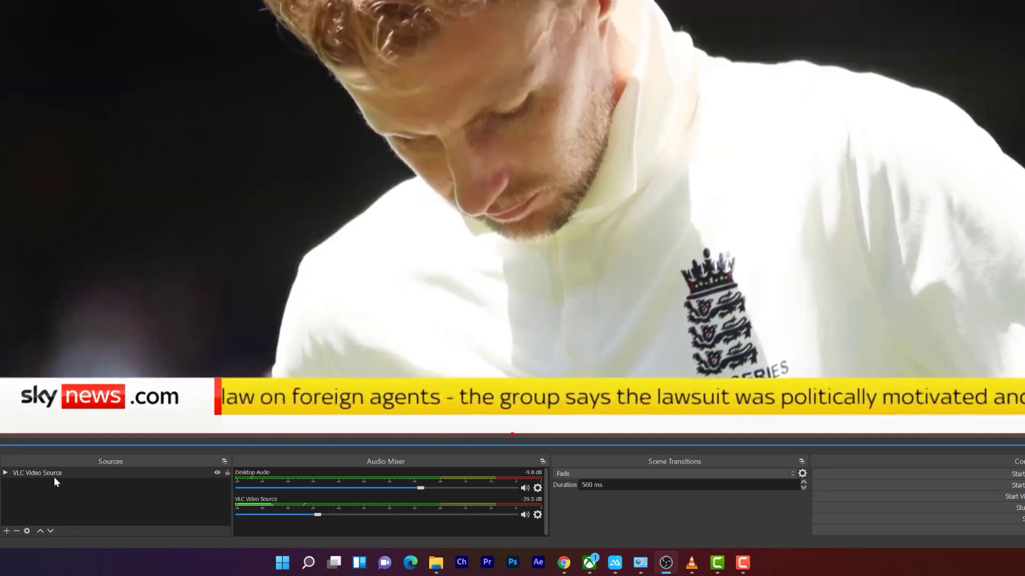
click(54, 476)
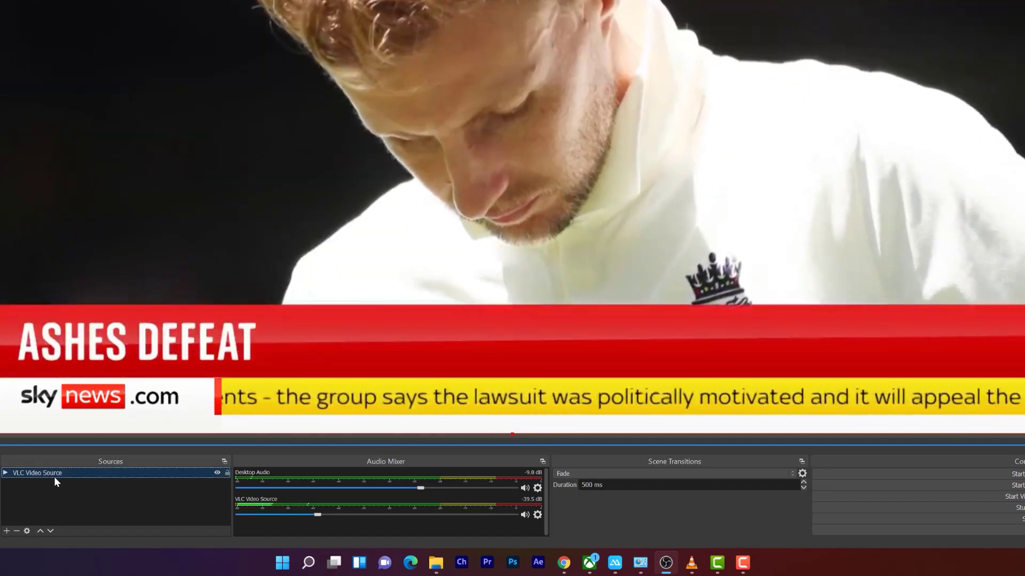
key(Delete)
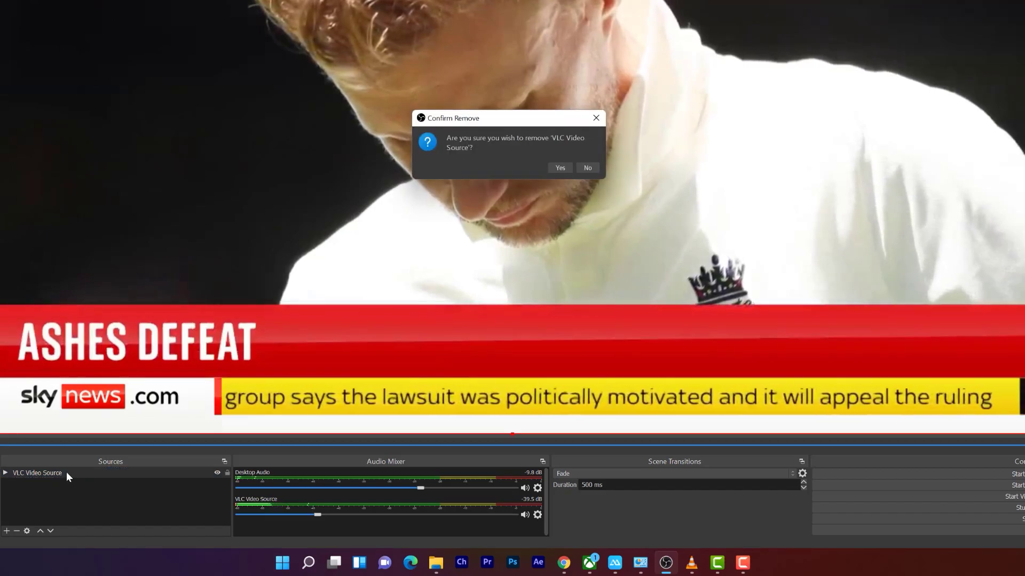
click(560, 168)
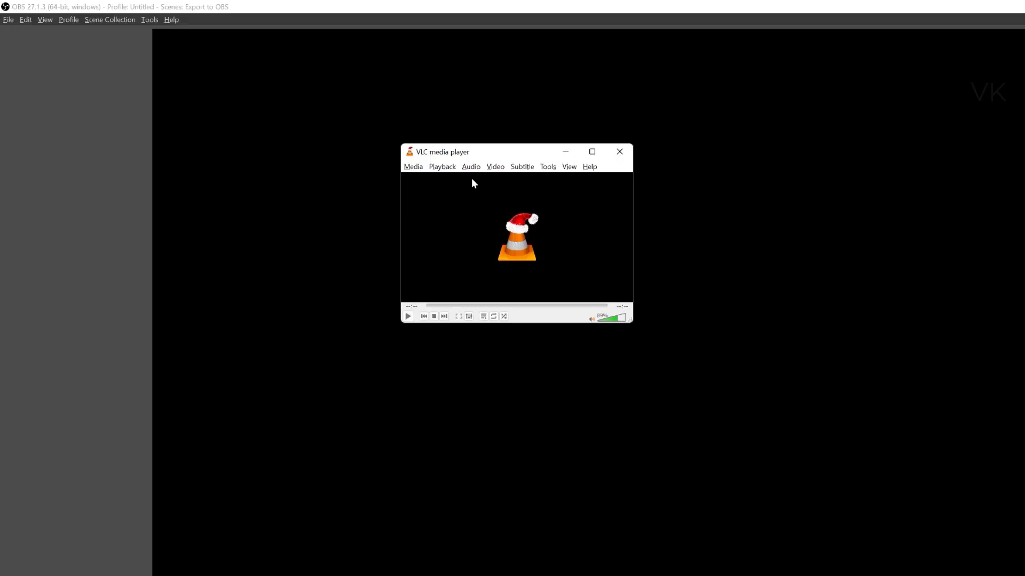
Open VLC's Stream dialog and paste the YouTube live link on the Network tab.
click(415, 168)
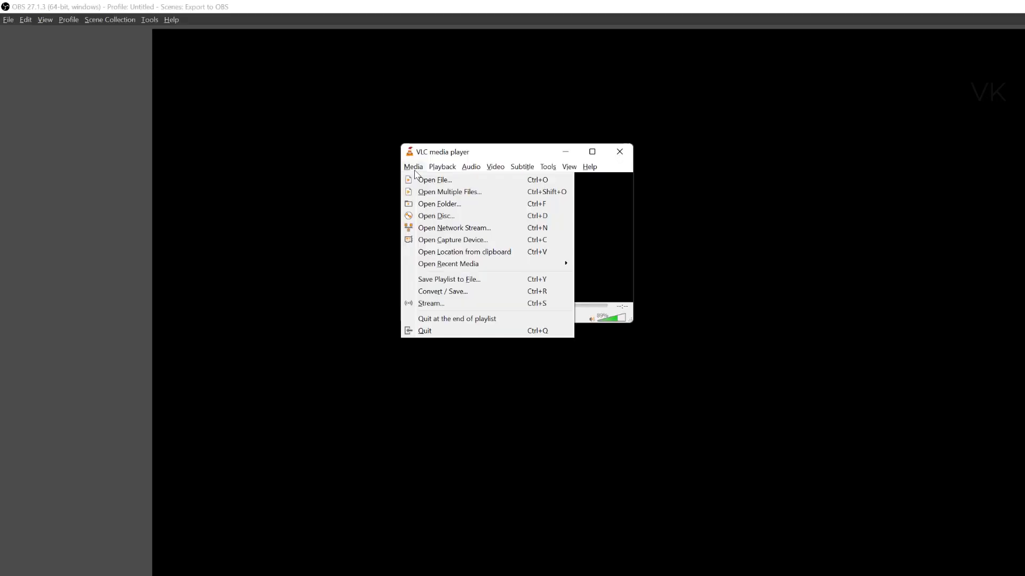
click(439, 308)
click(505, 164)
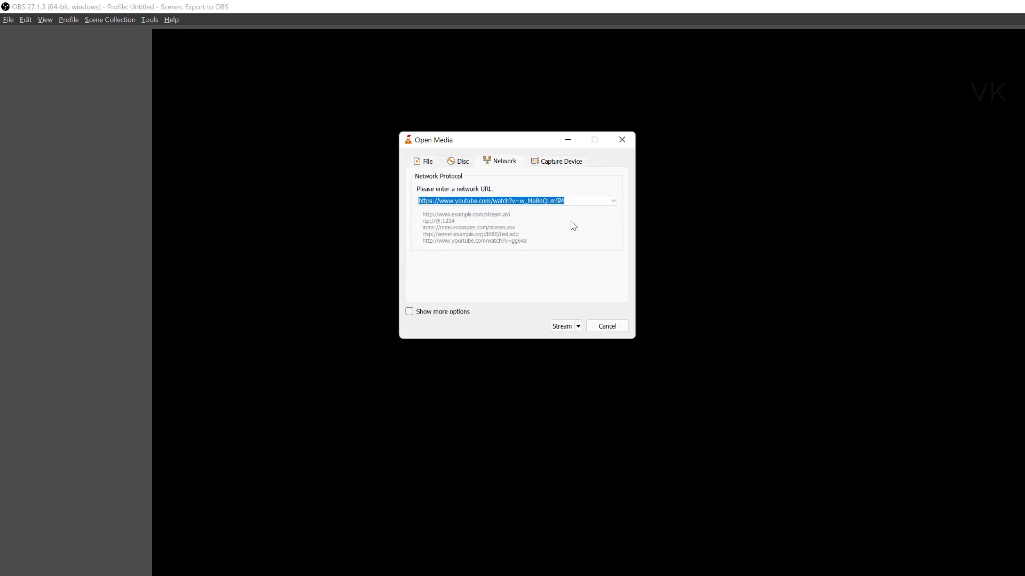
text(https://www.youtube.com/watch?v=XWq5kBlakcQ)
right_click(572, 202)
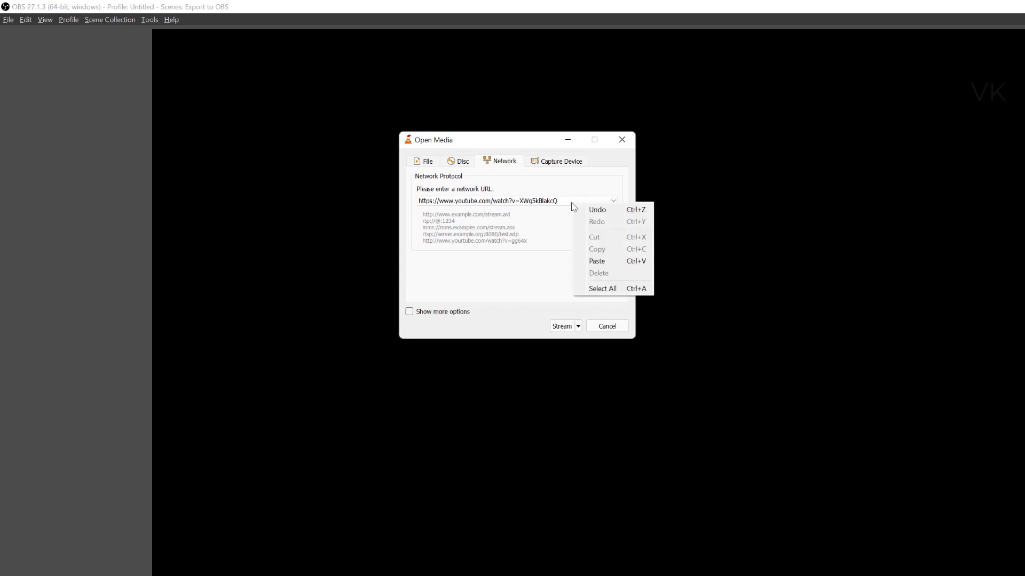
click(567, 202)
key(ctrl+a)
right_click(567, 201)
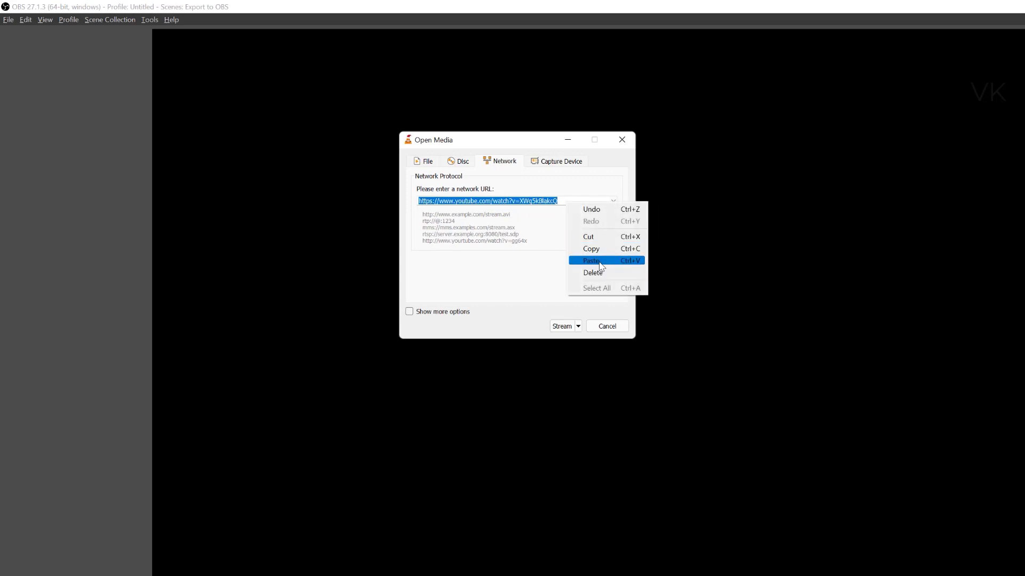
click(591, 260)
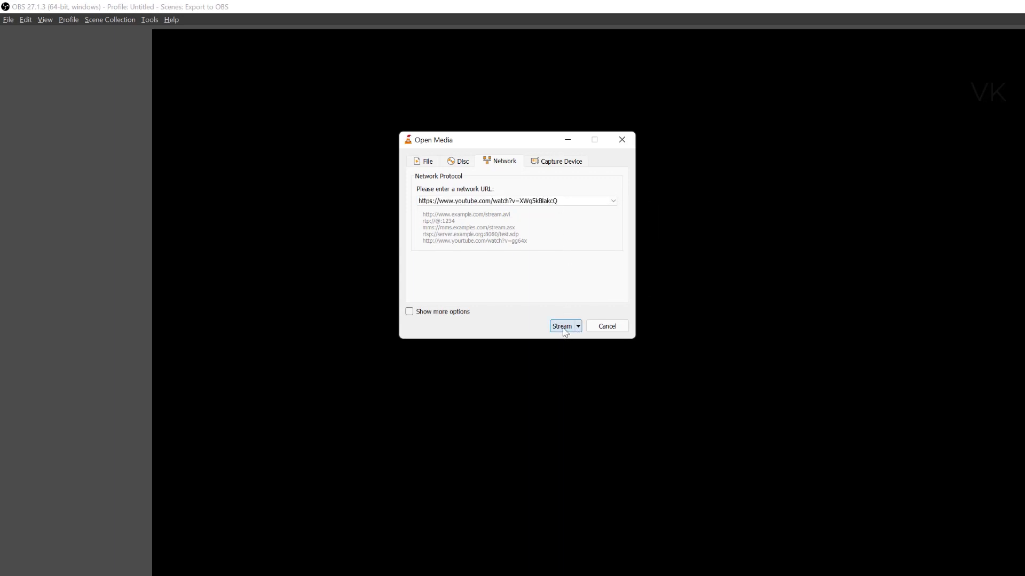
Choose Stream for the network URL and step through the wizard to start streaming.
click(578, 328)
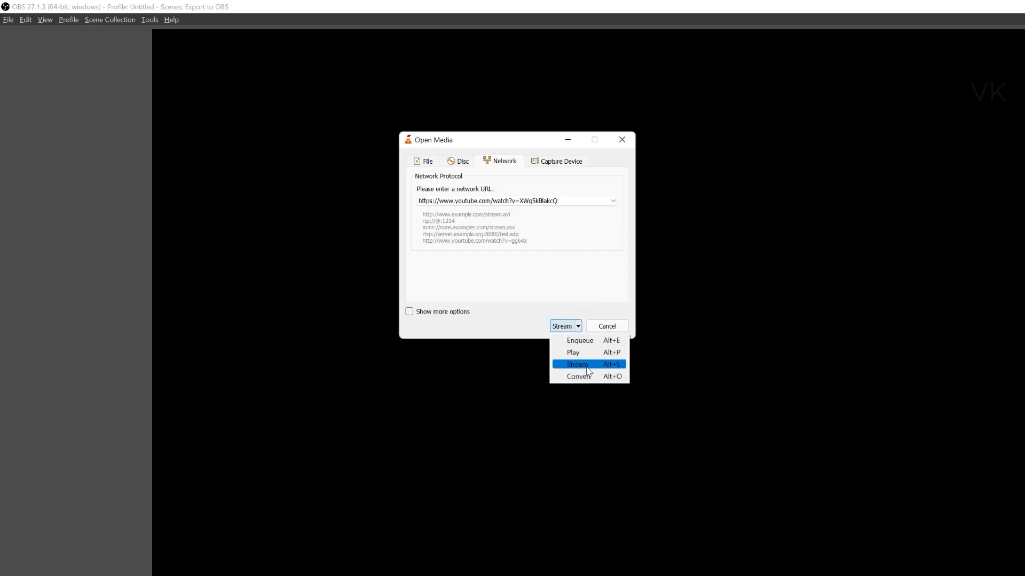
click(577, 365)
click(586, 320)
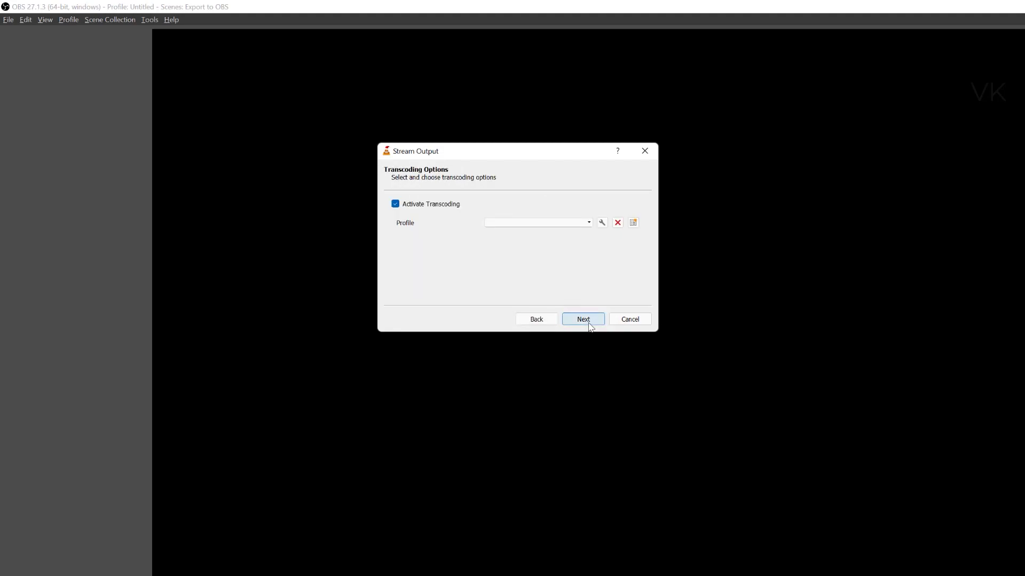
click(587, 321)
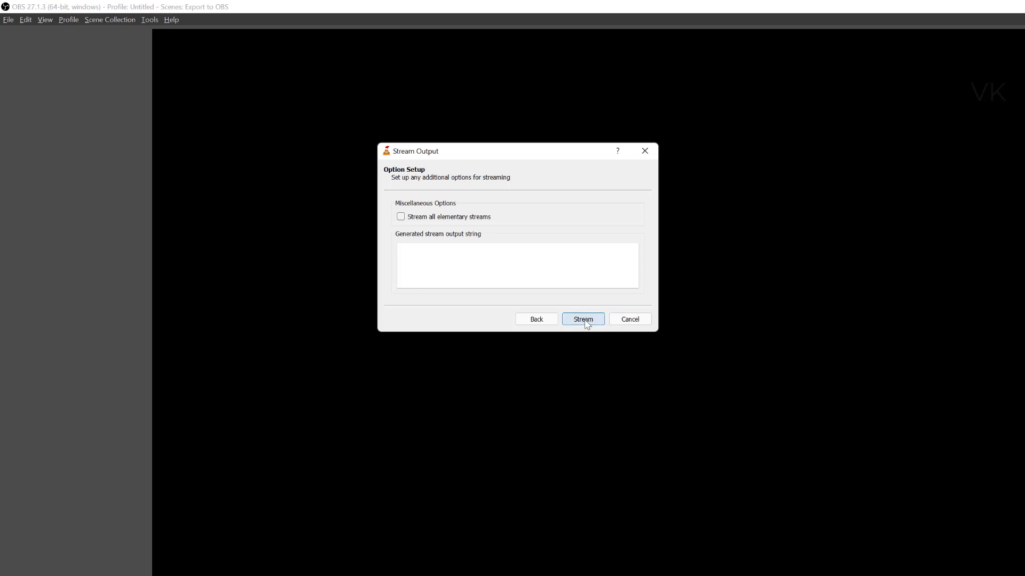
click(583, 320)
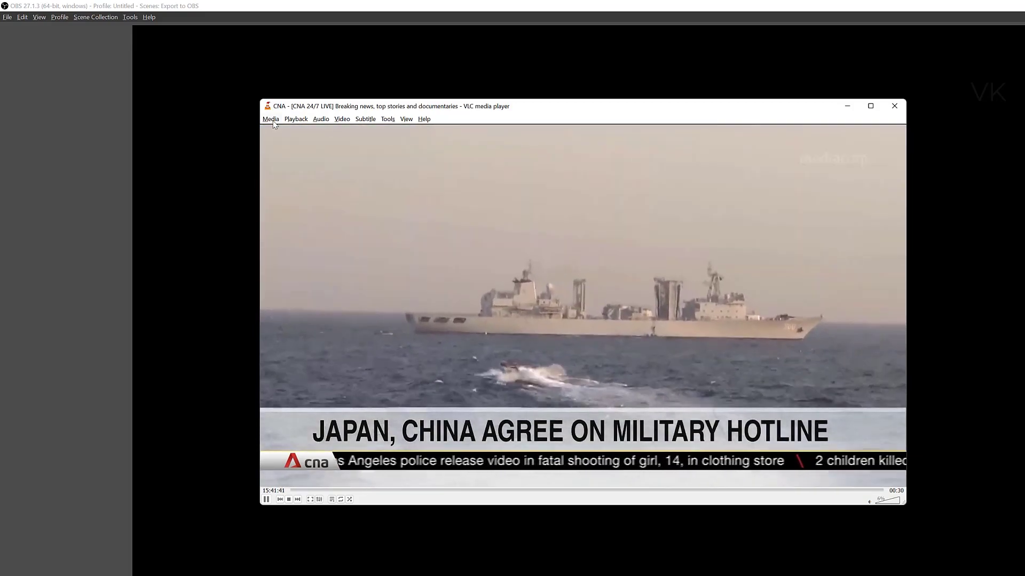
Save the current playlist to the Desktop as 'test youtube live.m3u8'.
click(273, 122)
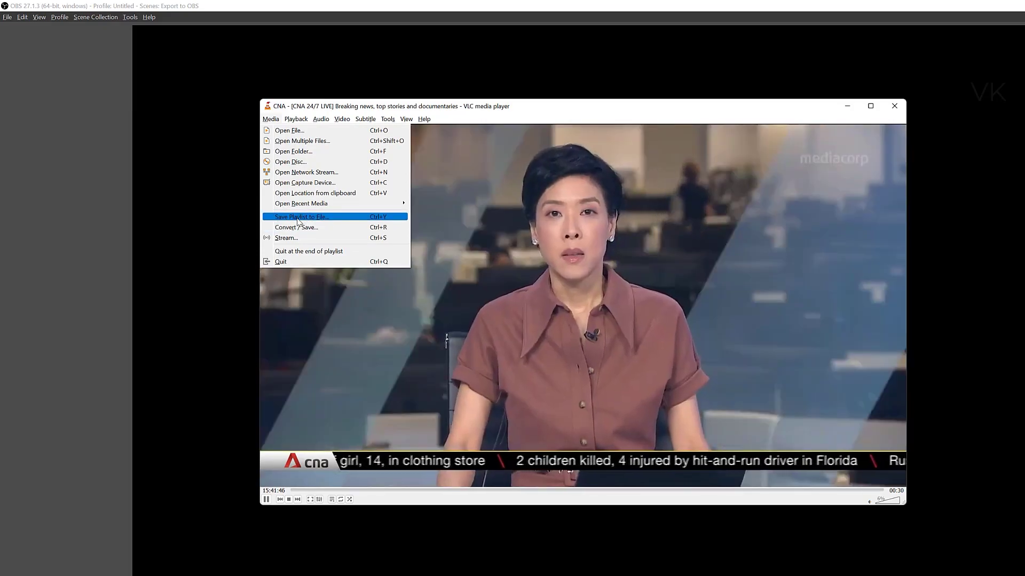
click(298, 218)
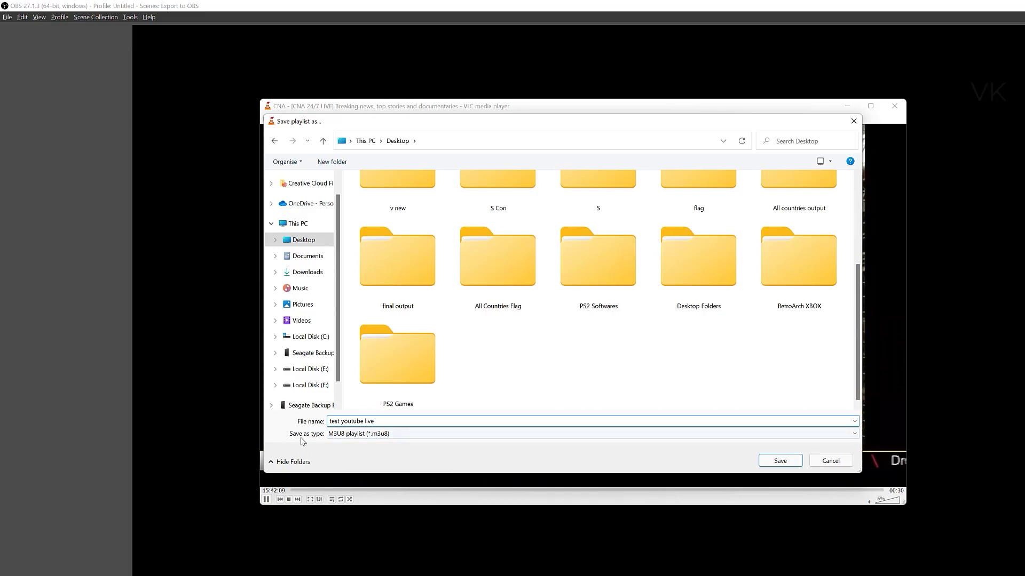
click(780, 461)
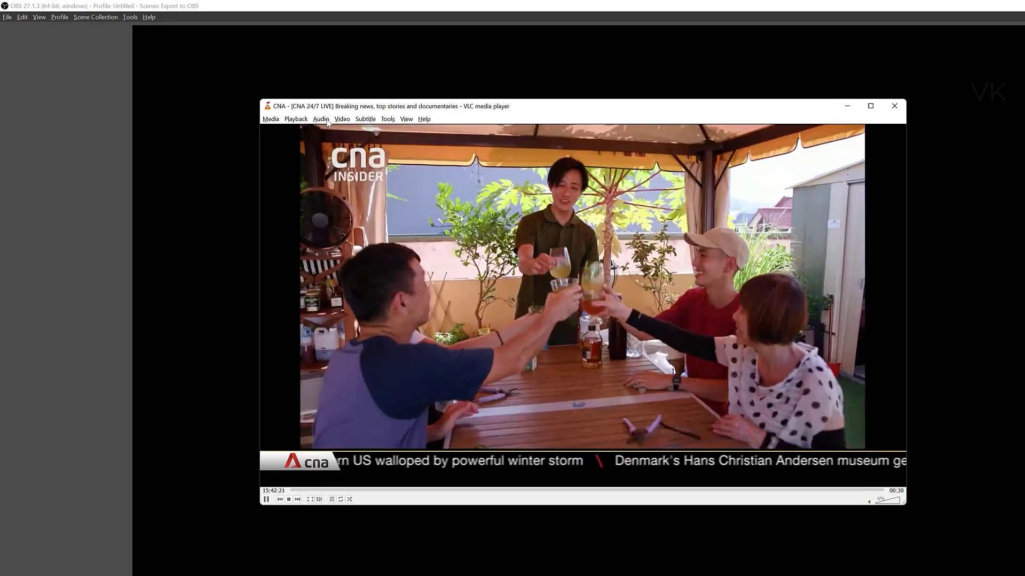
Confirm the stream's audio is set to Track 2, then close VLC.
click(321, 119)
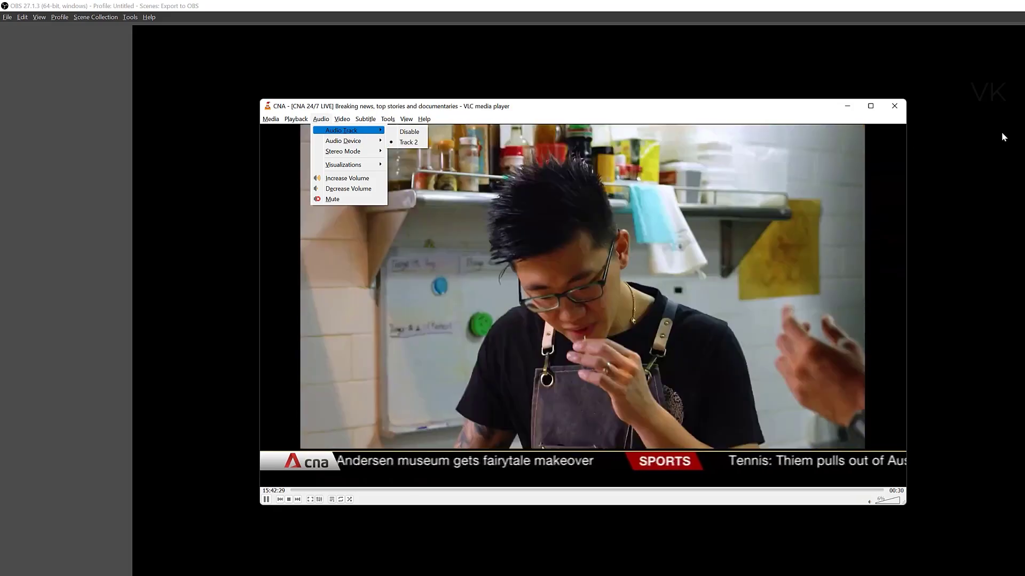
click(898, 110)
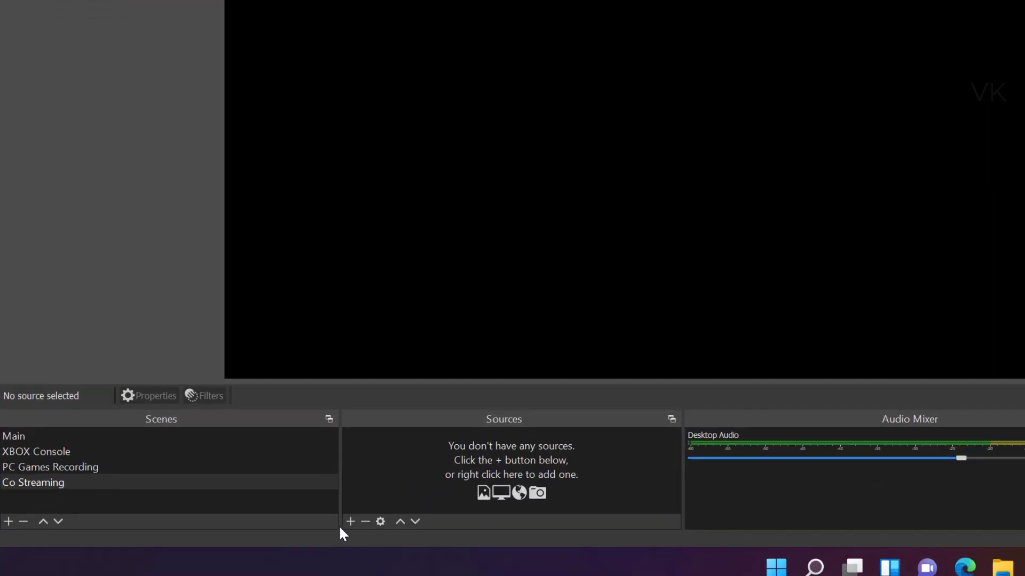
Add a default-named VLC Video Source and choose Add Files for its playlist.
click(360, 508)
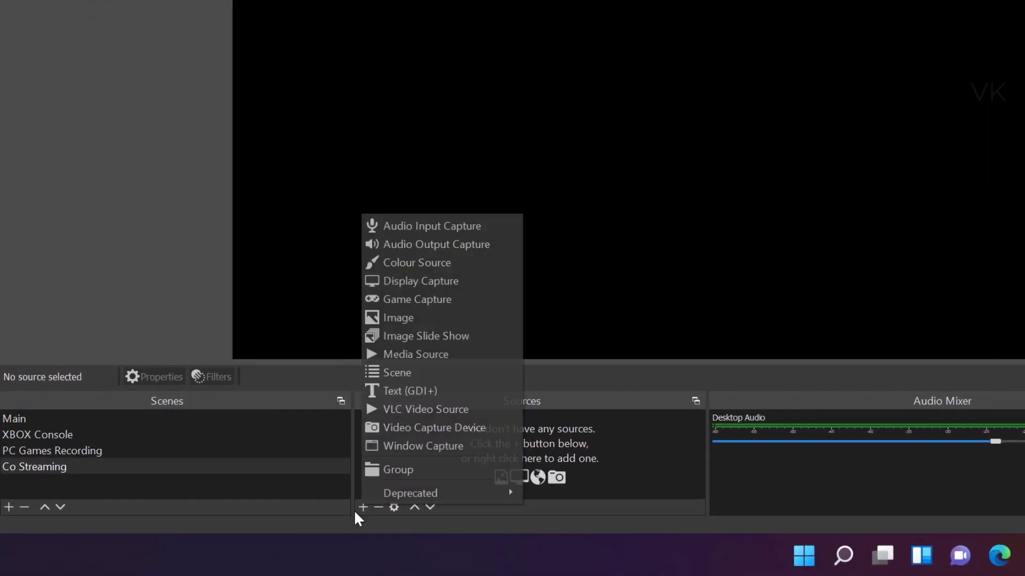
click(448, 408)
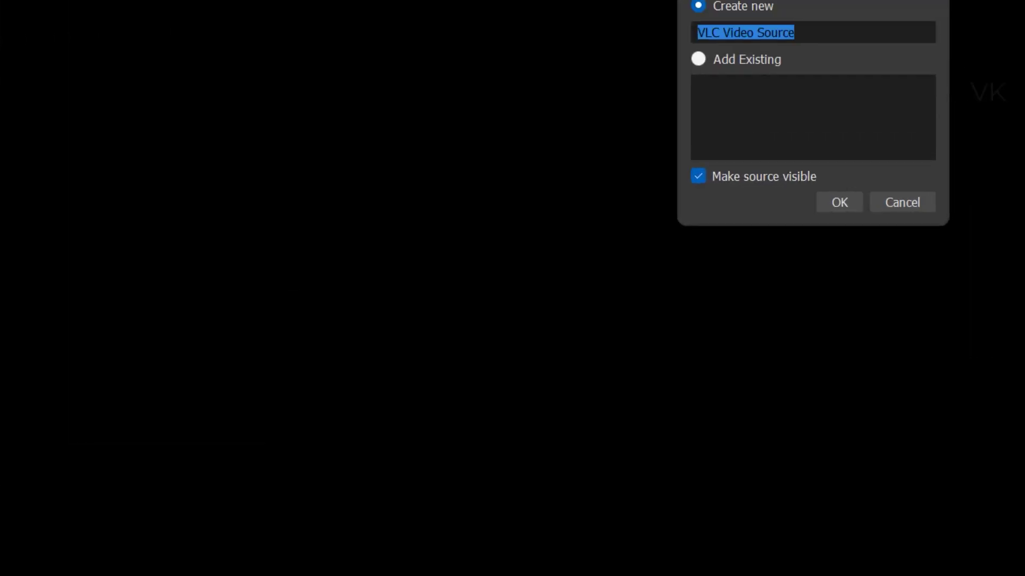
click(539, 398)
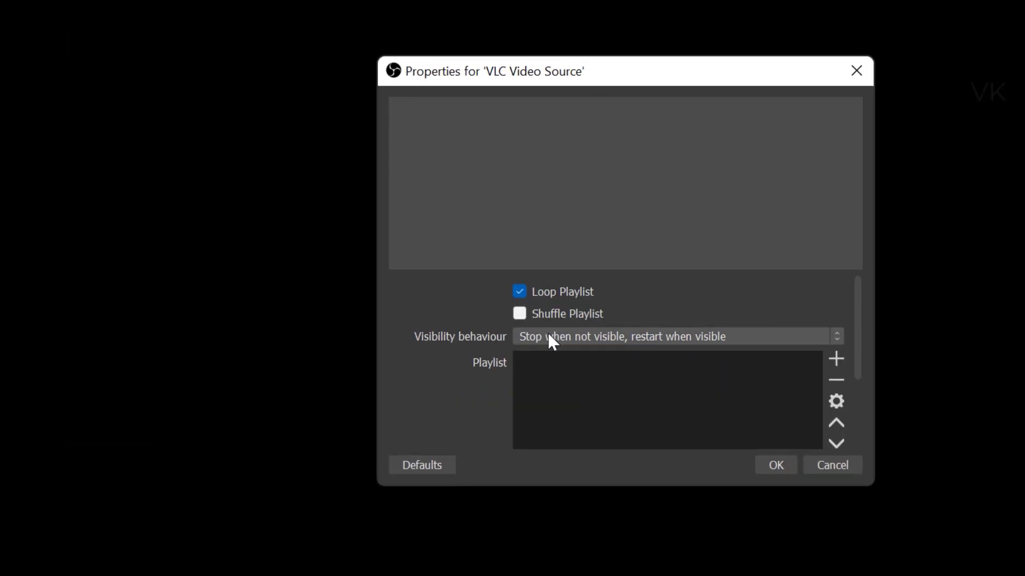
click(837, 357)
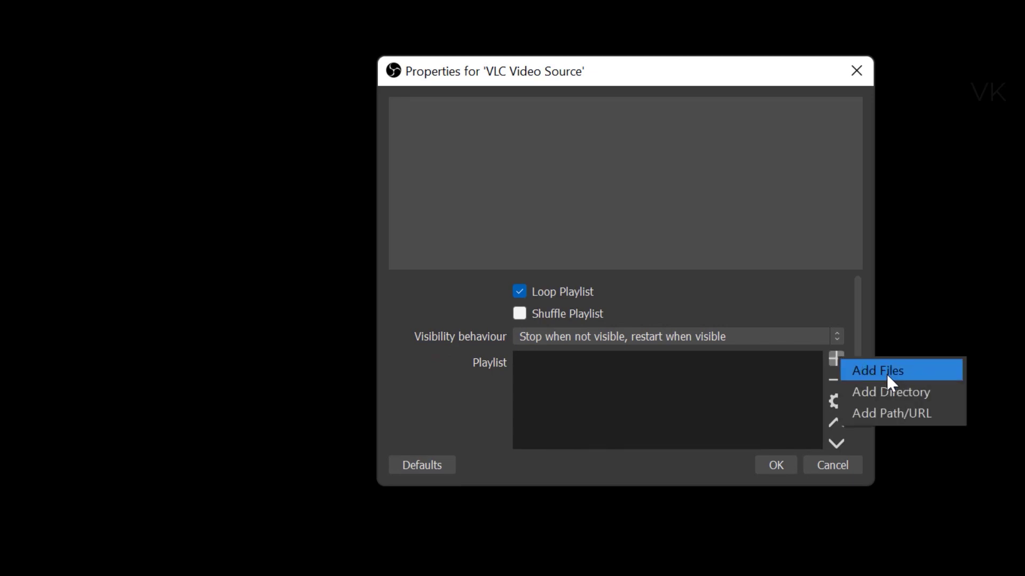
click(887, 373)
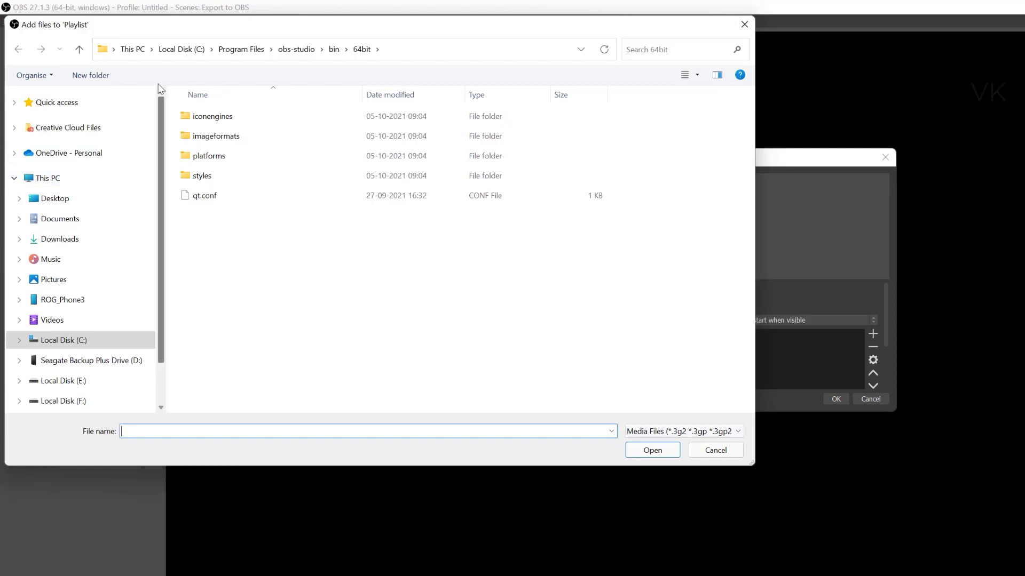
Add test youtube live.m3u8 from the Desktop, filtered to Playlist Files, to the VLC source playlist.
click(55, 198)
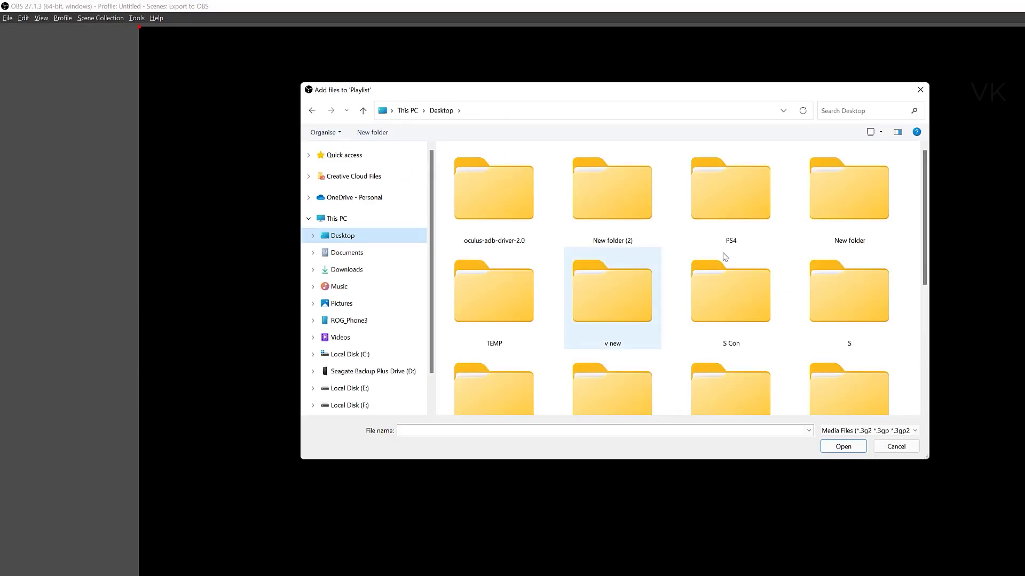
scroll(731, 266, down, 5)
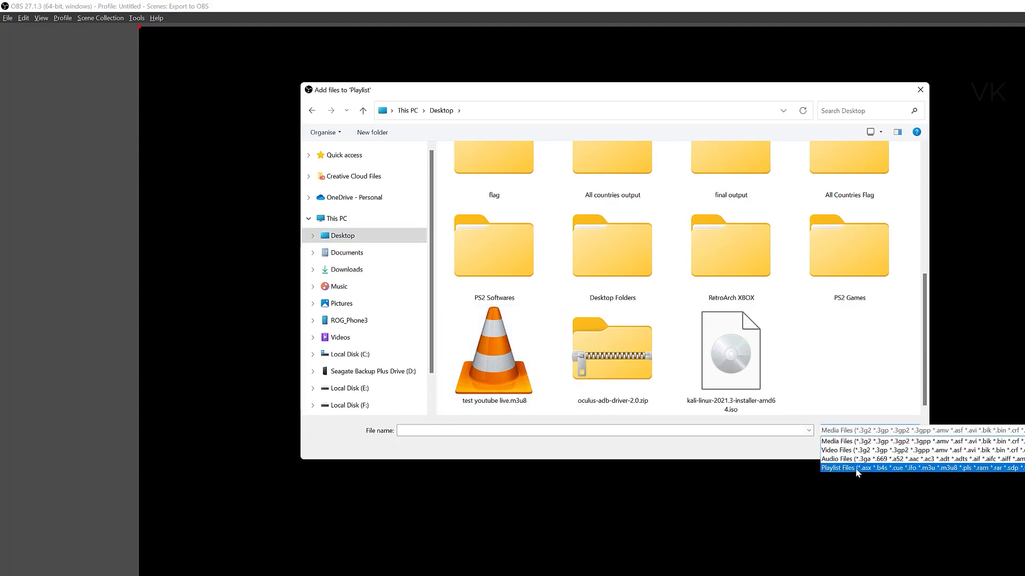
click(850, 468)
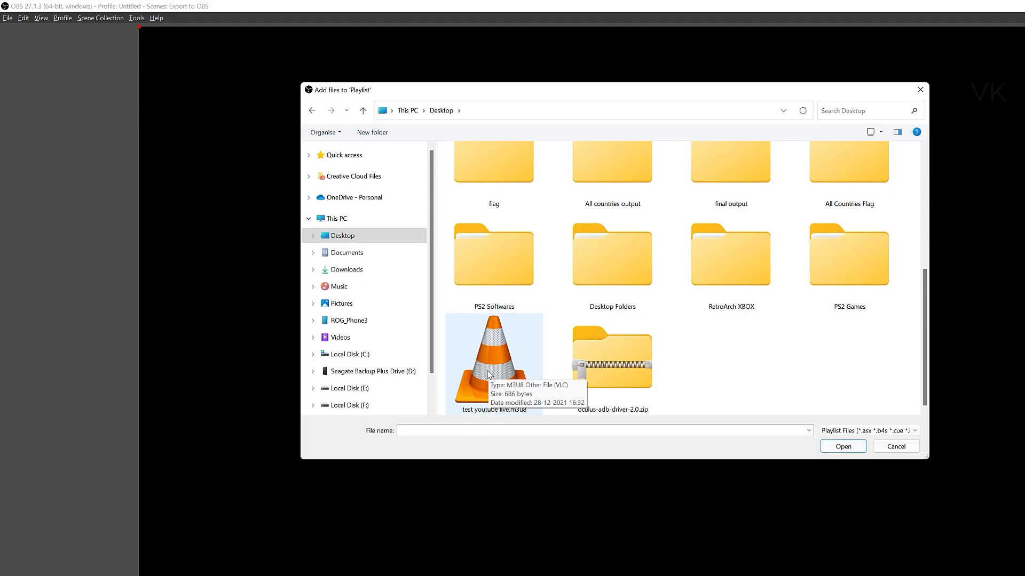
click(844, 447)
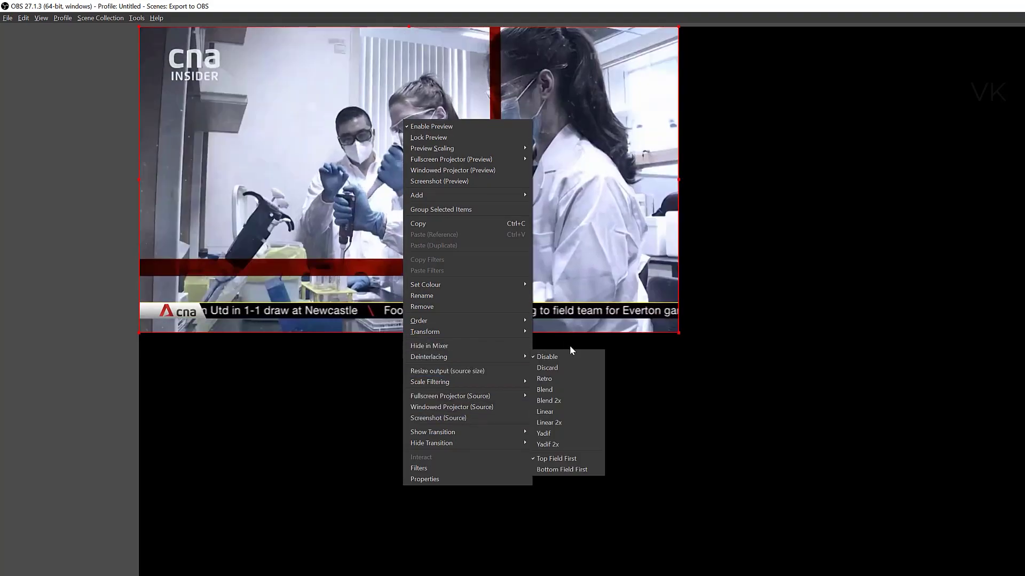
Stretch the CNA live video to screen via Transform and fine-tune its bottom-right handle.
mouse_move(466, 331)
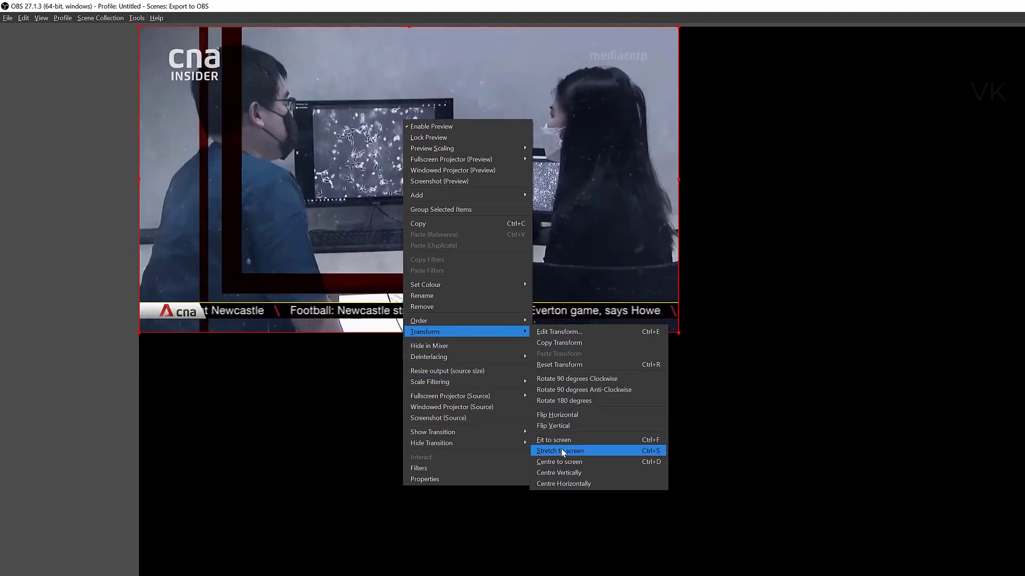
click(562, 449)
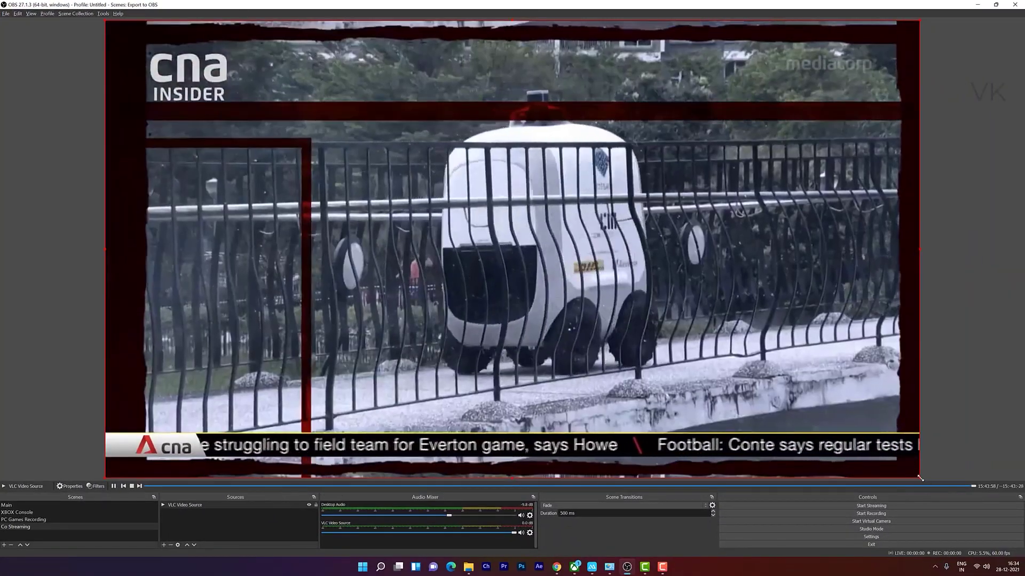
mouse_move(919, 477)
mouse_down()
mouse_move(586, 274)
mouse_move(676, 406)
mouse_move(671, 375)
mouse_move(919, 478)
mouse_up()
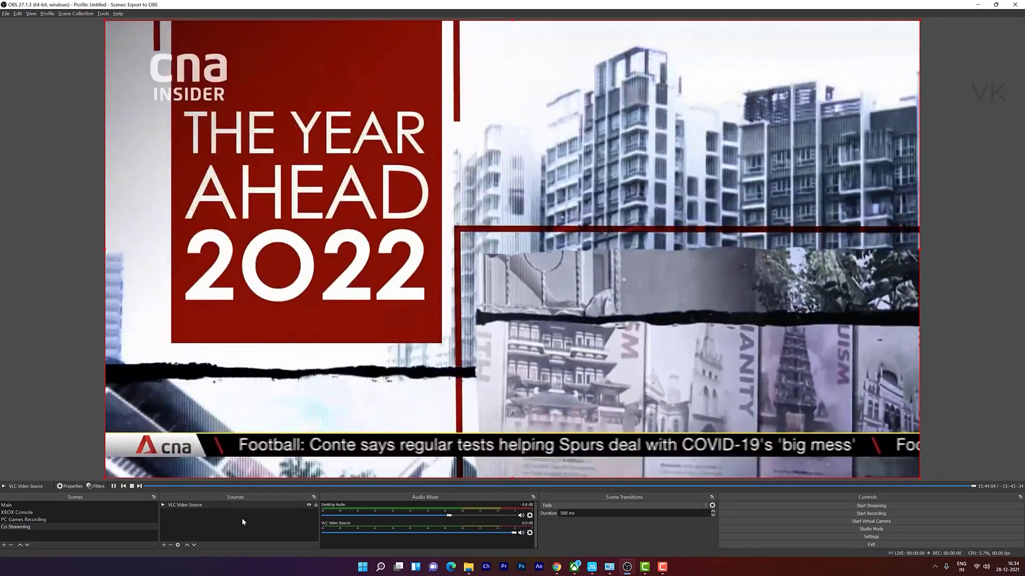
In Advanced Audio Properties, set the VLC Video Source's Audio Monitoring to Monitor and Output.
click(245, 505)
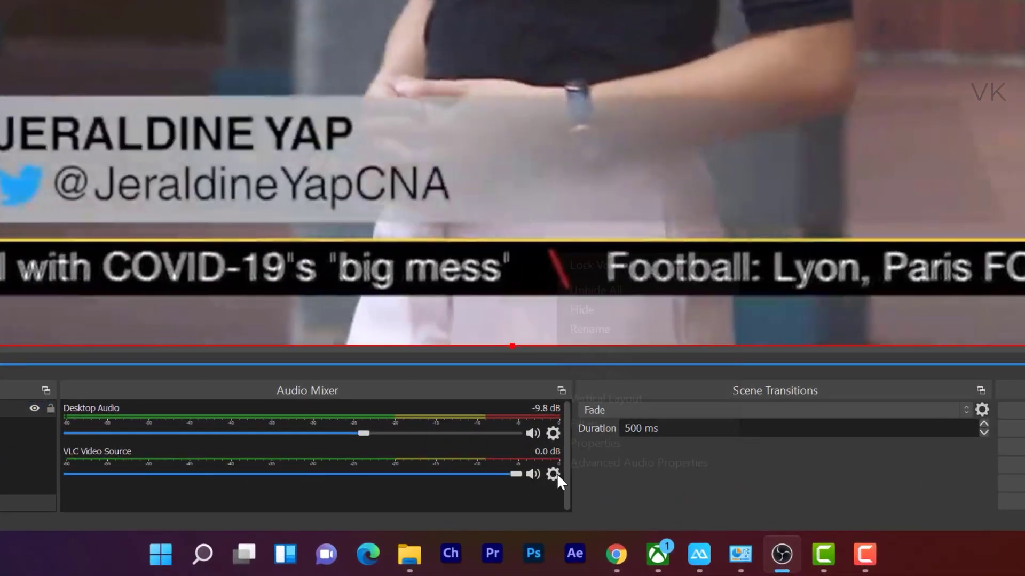
click(553, 474)
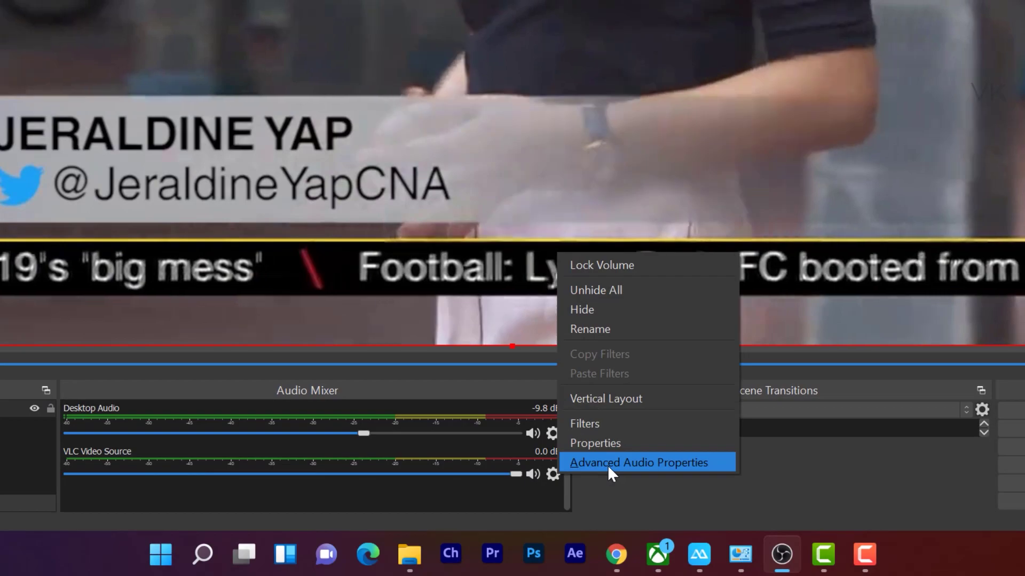
click(611, 468)
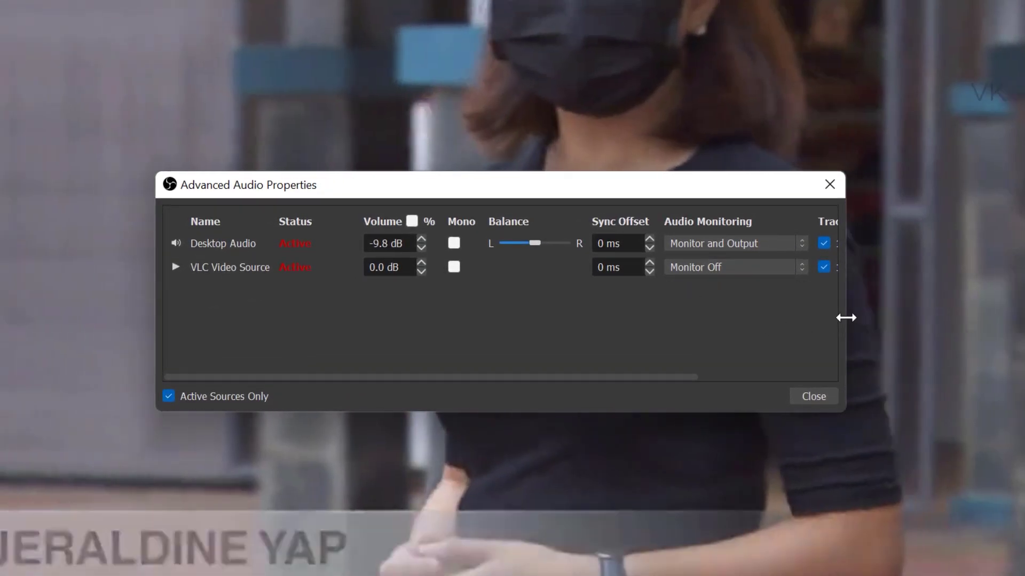
drag(847, 318, 1024, 320)
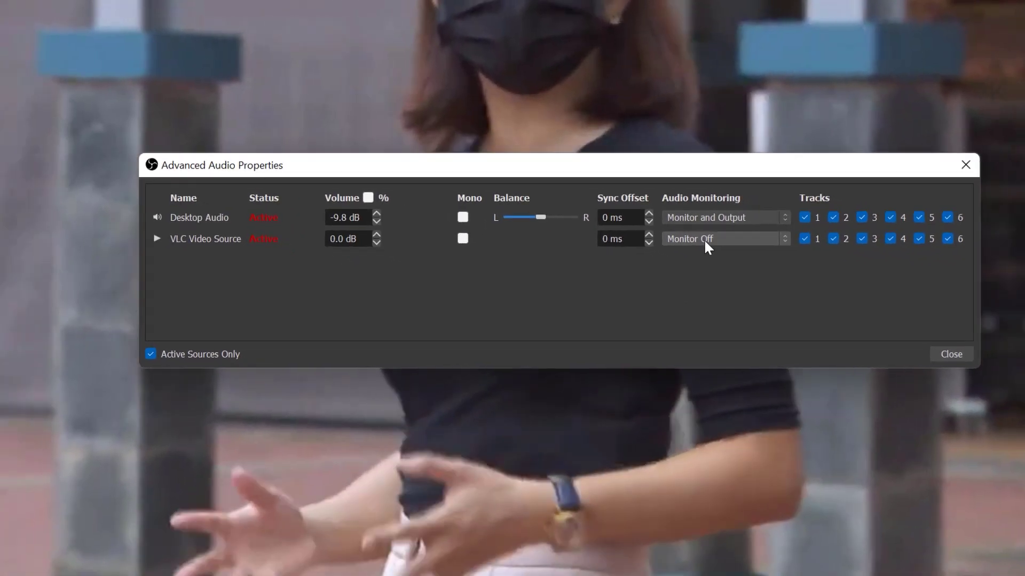
click(780, 267)
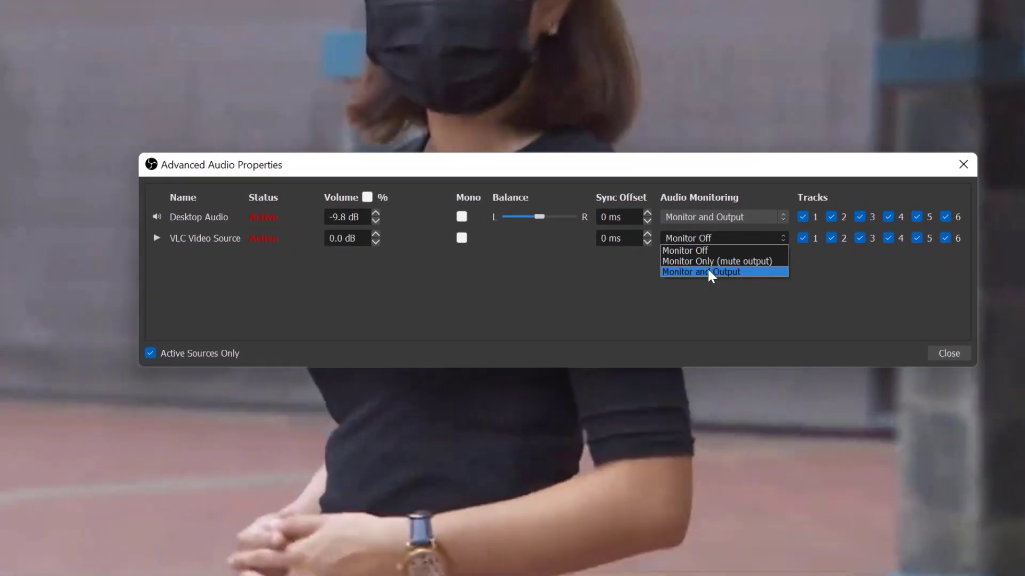
click(708, 270)
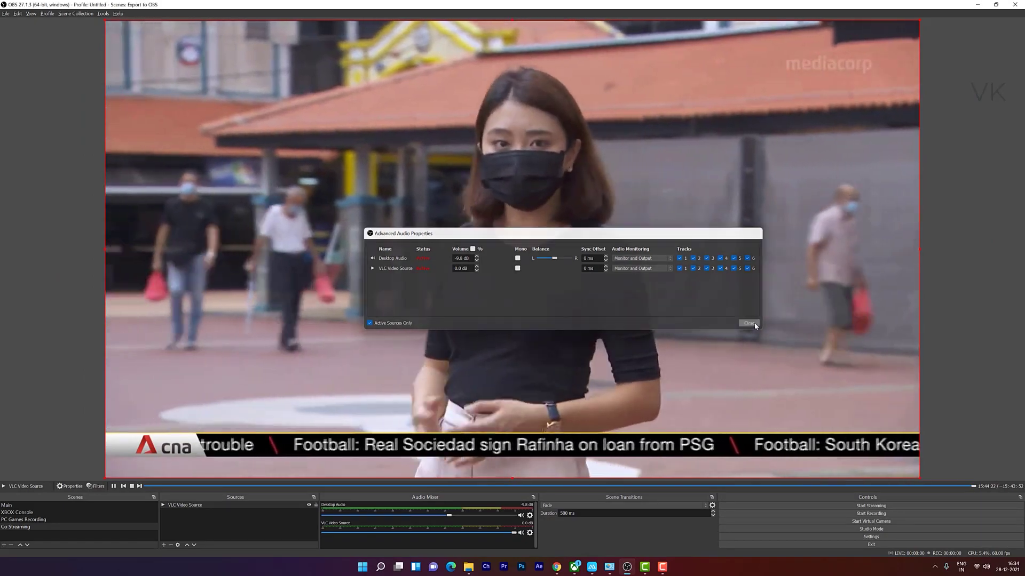
click(749, 323)
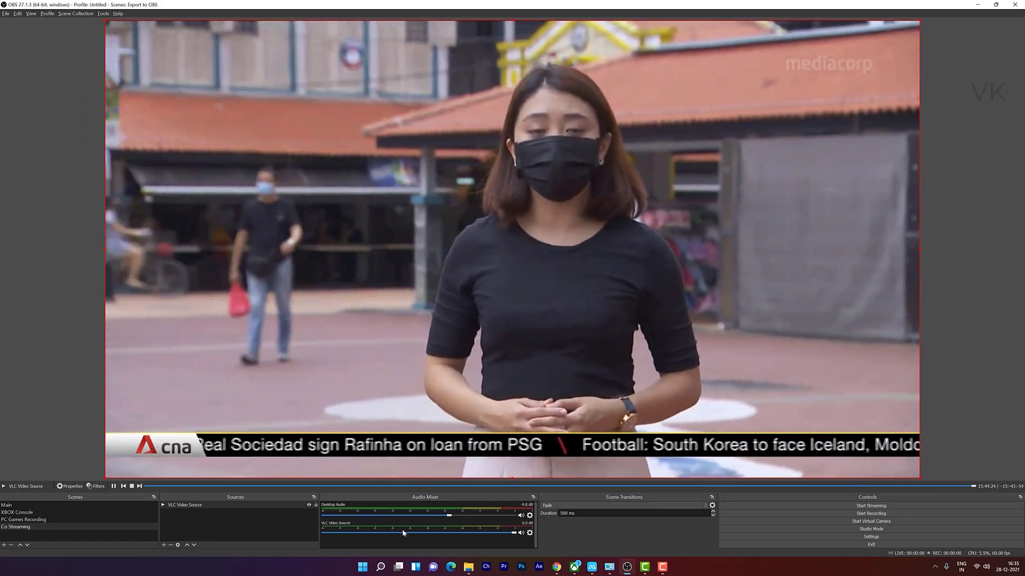
Reopen Advanced Audio Properties from the Desktop Audio gear to review monitoring, then close it.
click(530, 516)
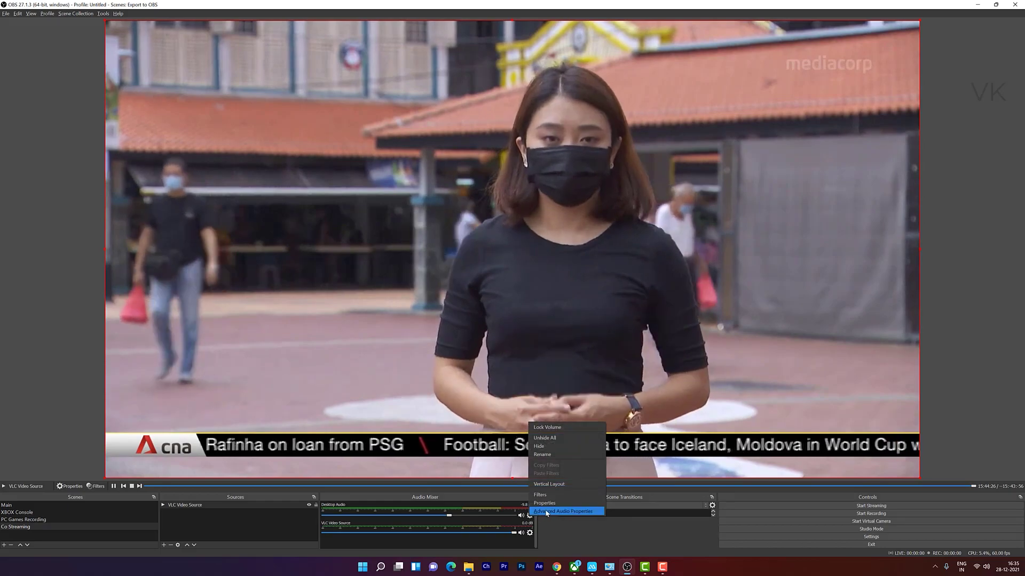
click(558, 507)
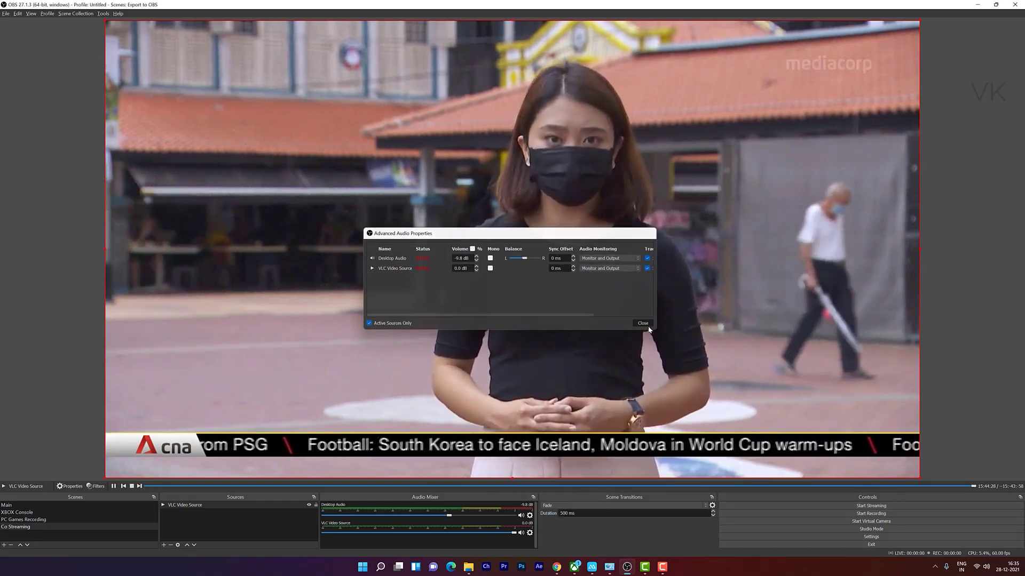
click(650, 324)
Confirm the Desktop Audio device is BenQ EW3280U in its properties.
click(529, 516)
click(543, 501)
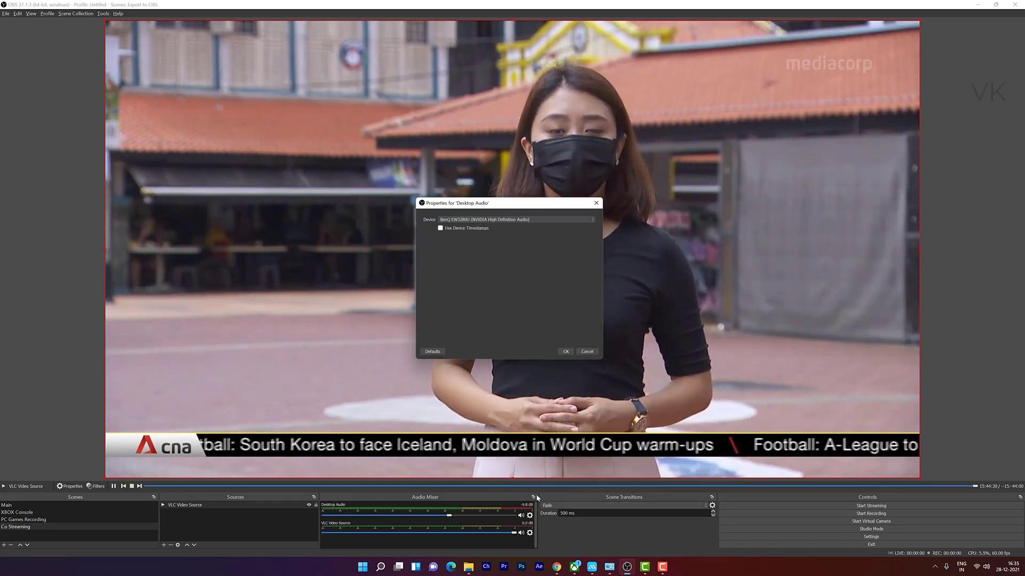
click(568, 354)
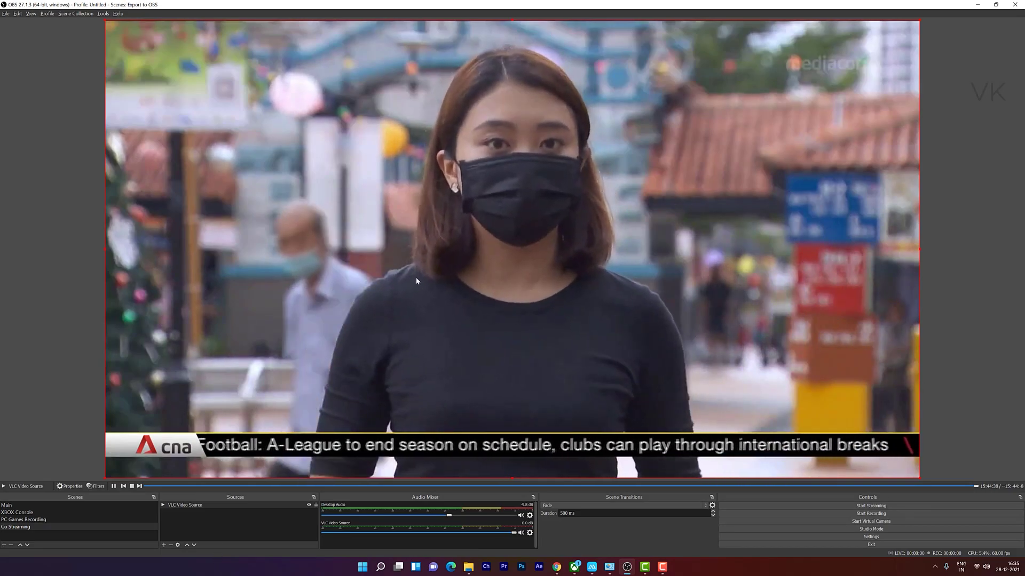
Quit and relaunch OBS Studio, then recheck that both sources remain on Monitor and Output.
click(1018, 5)
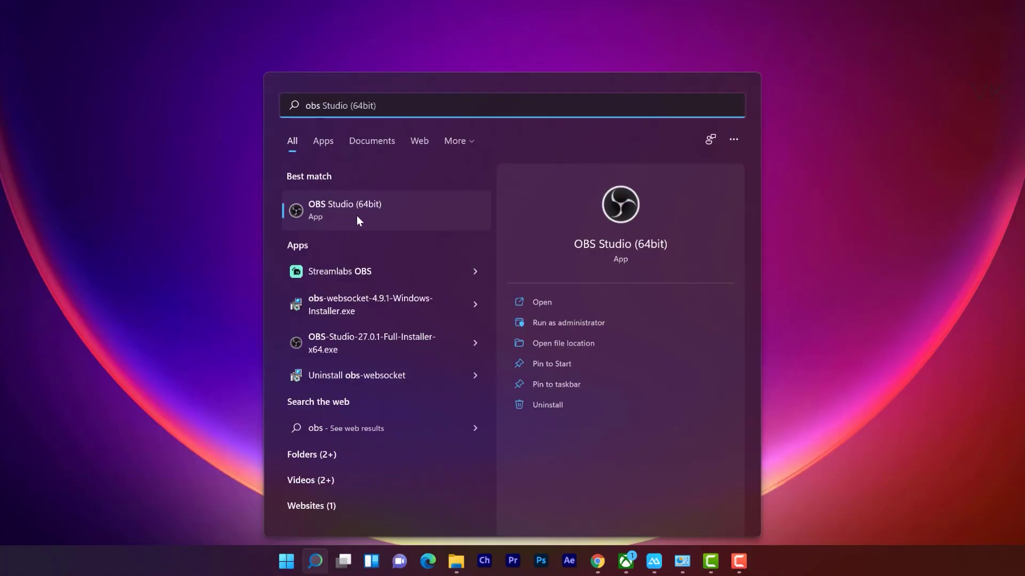
click(350, 221)
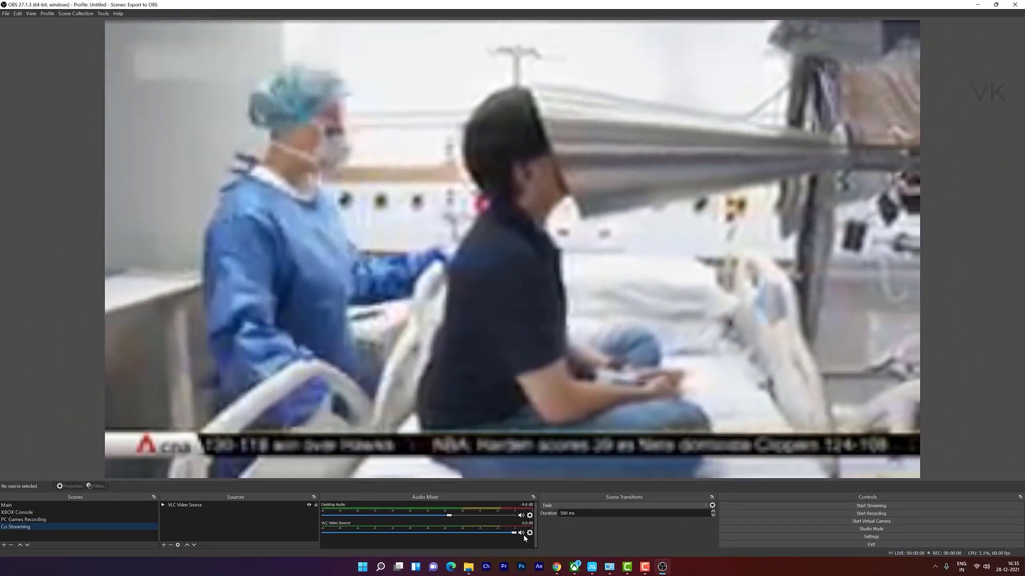
click(555, 528)
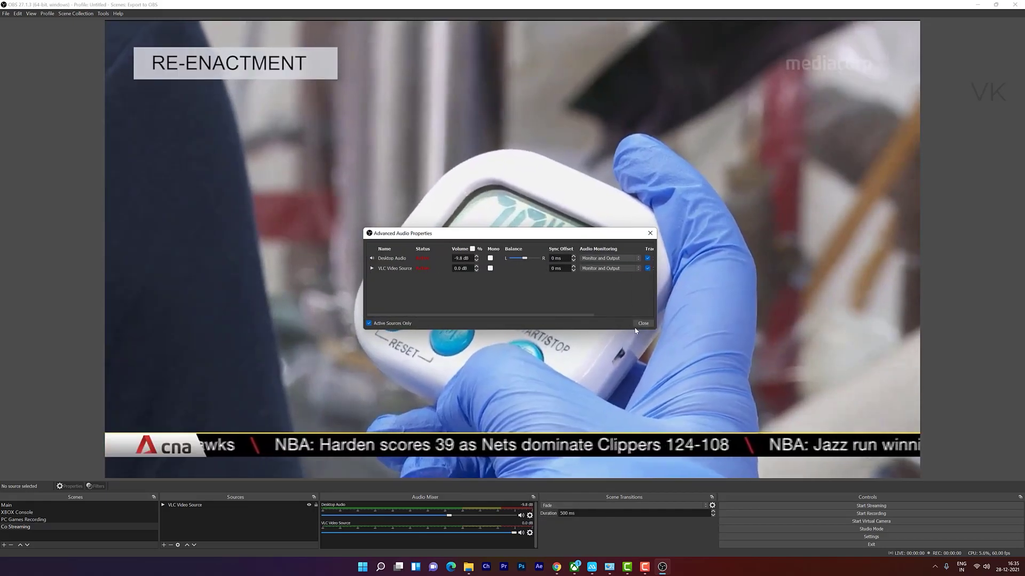
click(643, 323)
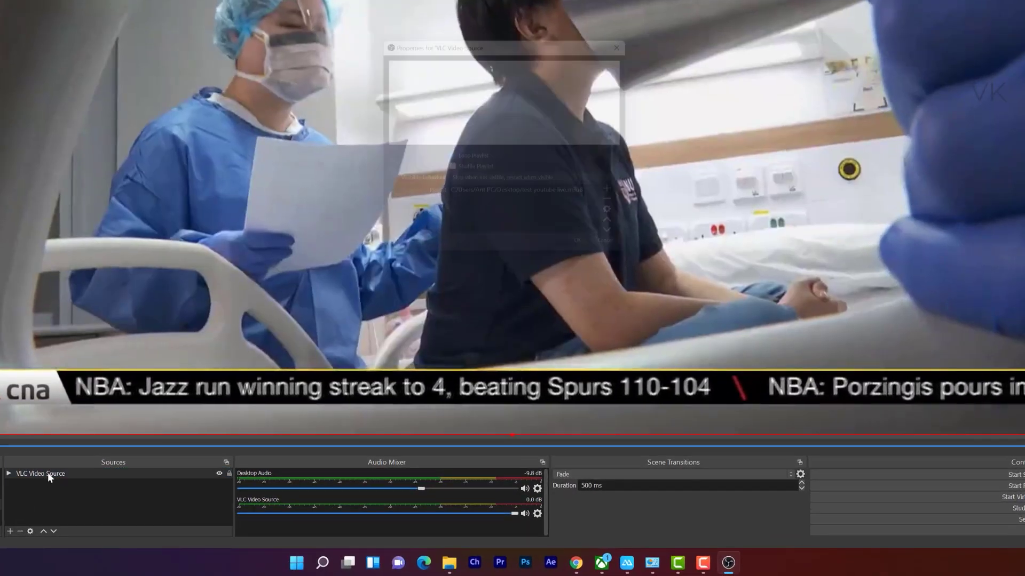
Set the VLC Video Source's Audio Track to 2 and drag its mixer volume well down.
double_click(47, 472)
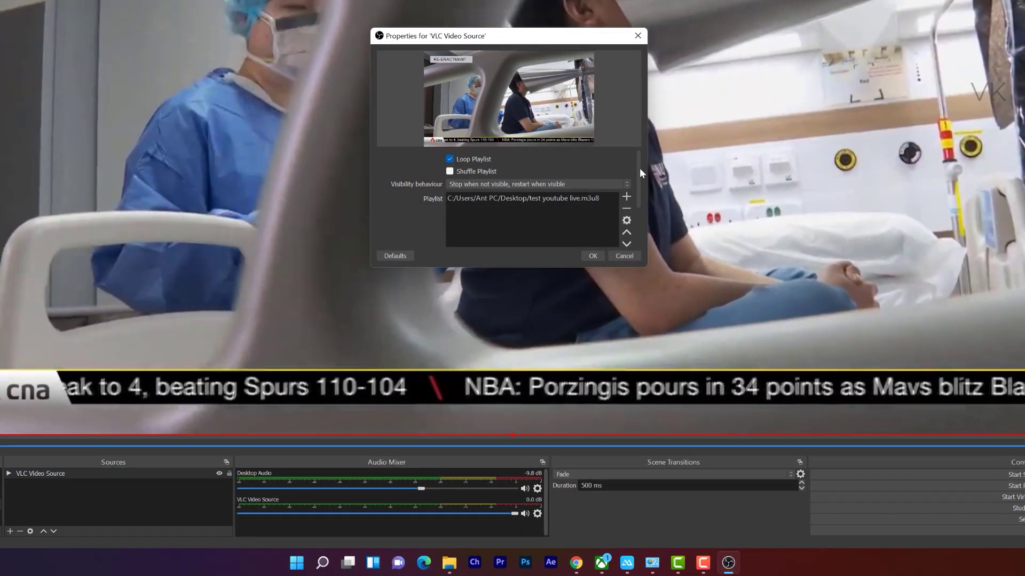
drag(639, 169, 635, 204)
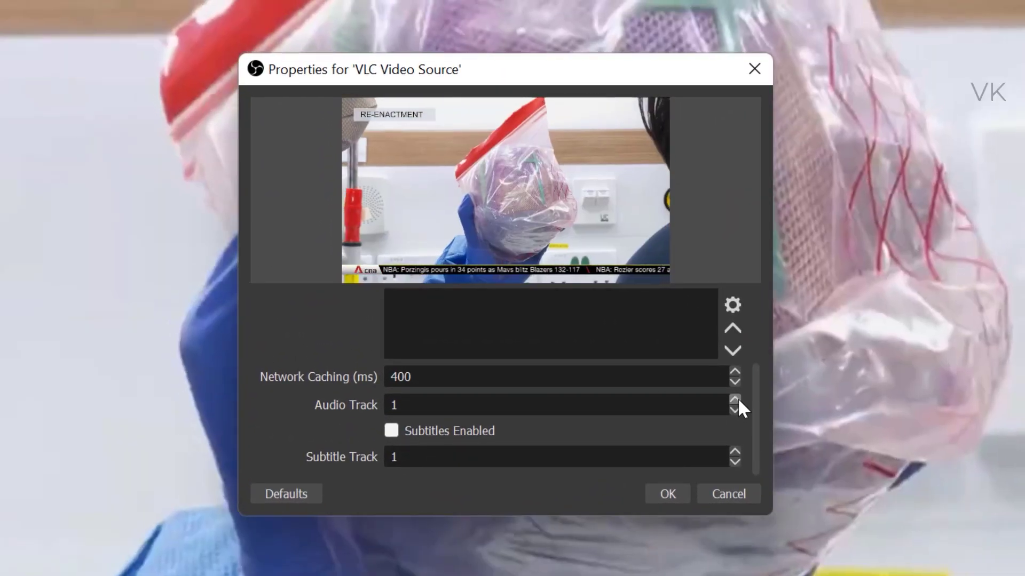
click(735, 399)
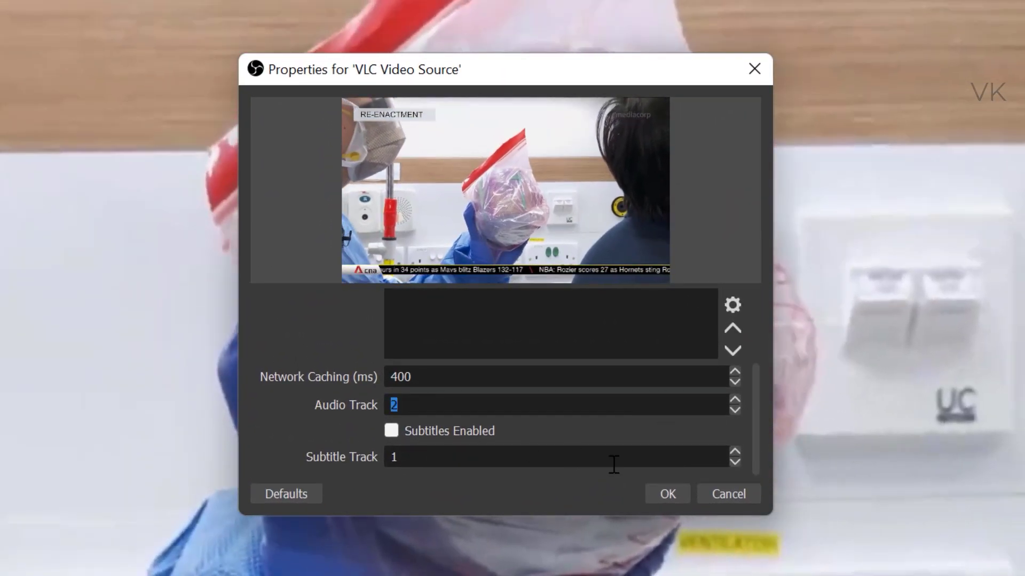
click(670, 487)
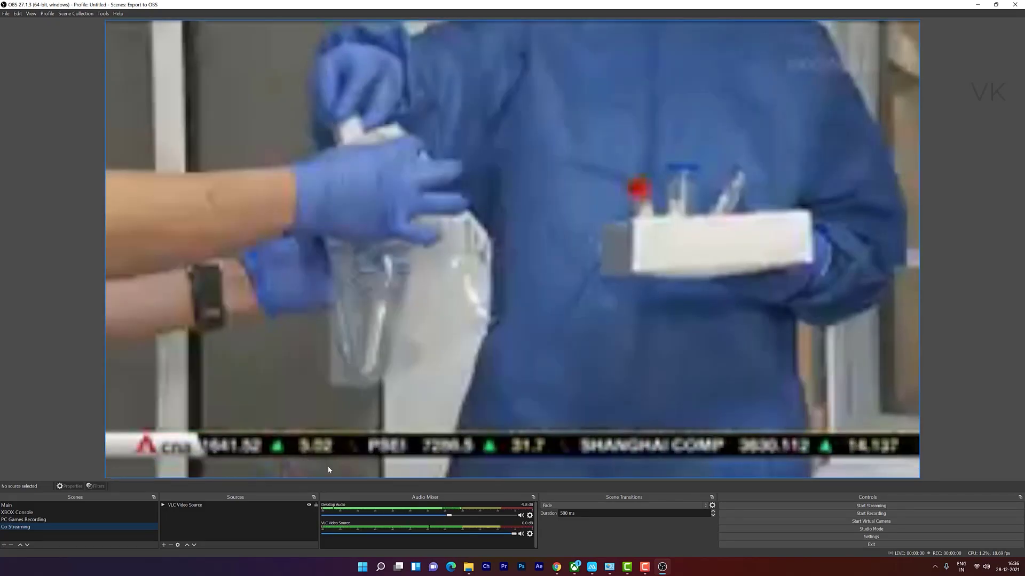
drag(514, 535, 374, 537)
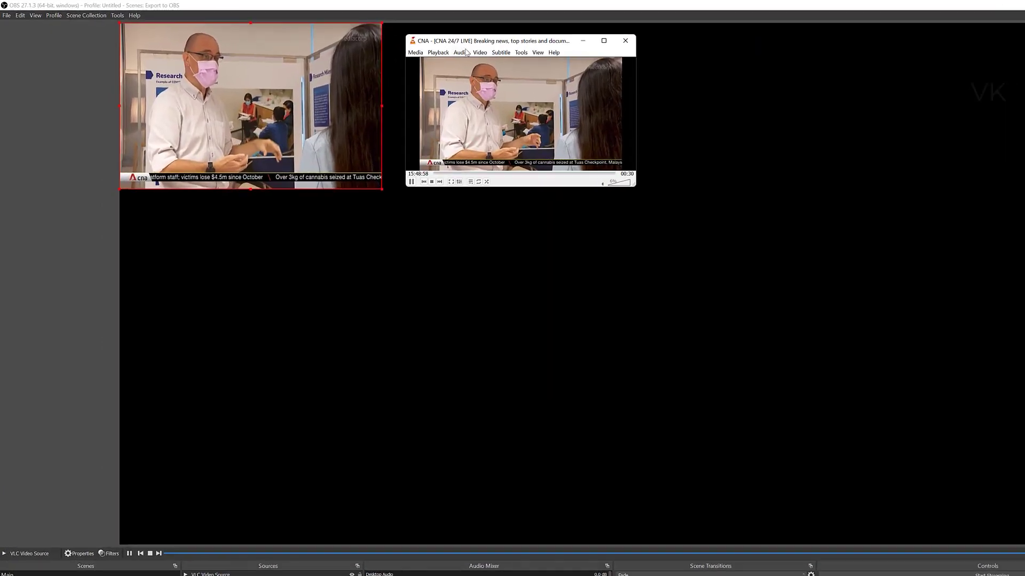
Switch VLC's live stream audio to Track 2 from the Audio > Audio Track menu.
click(461, 52)
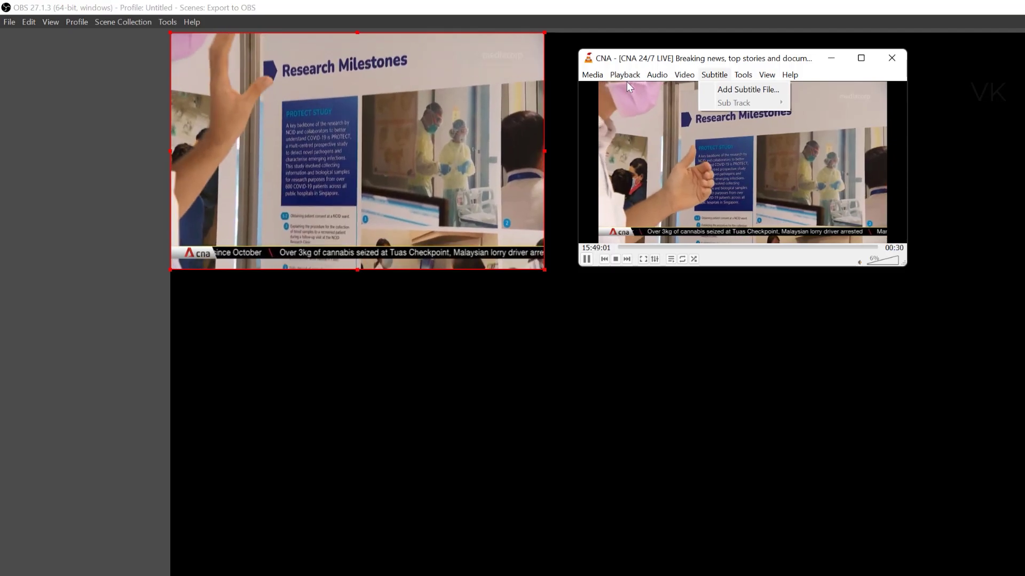
mouse_move(684, 75)
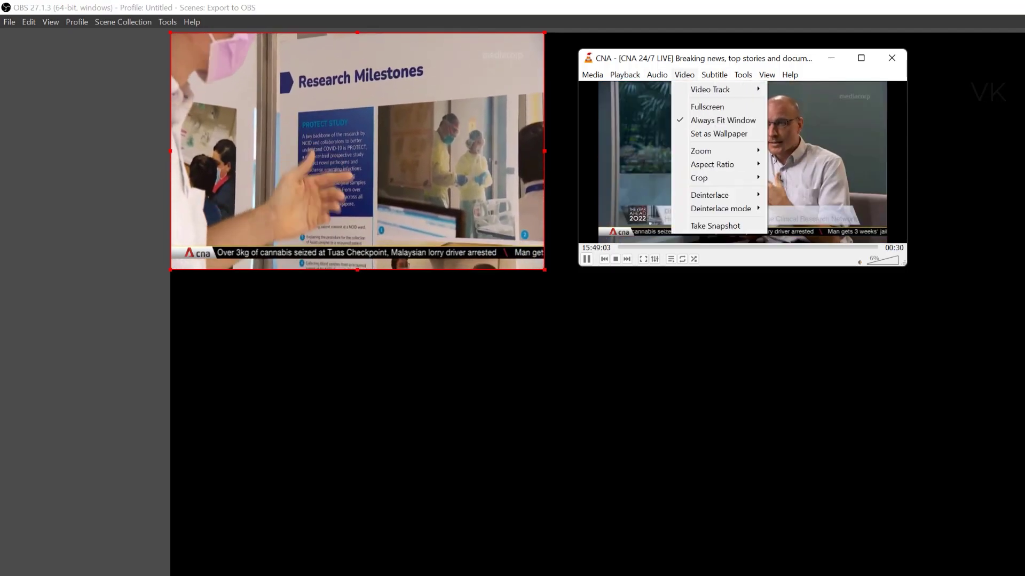
mouse_move(625, 75)
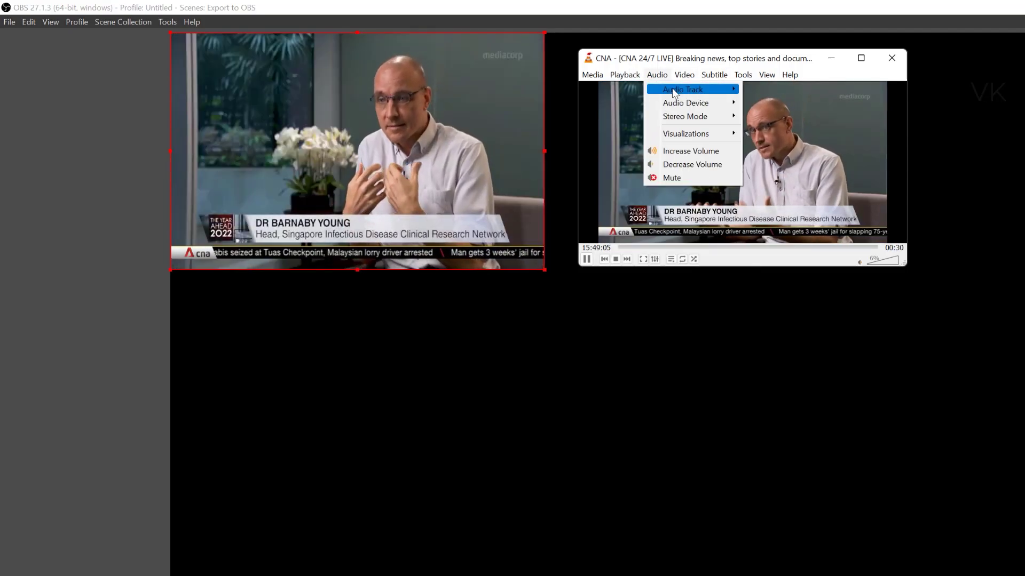
mouse_move(731, 90)
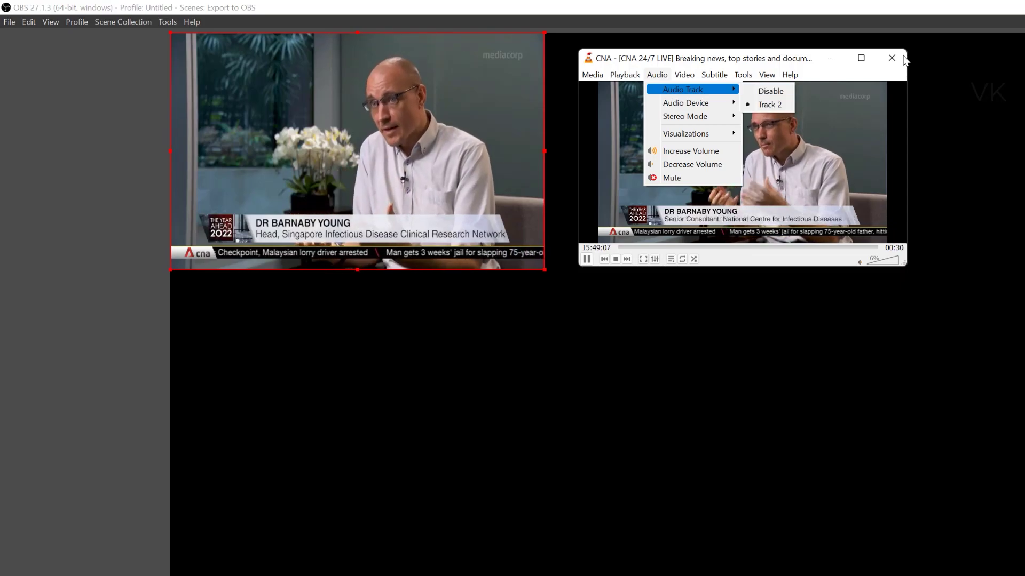
click(770, 104)
Compare the VLC Video Source's Audio Track 2 setting with the tracks listed in VLC's Audio Track submenu.
double_click(161, 461)
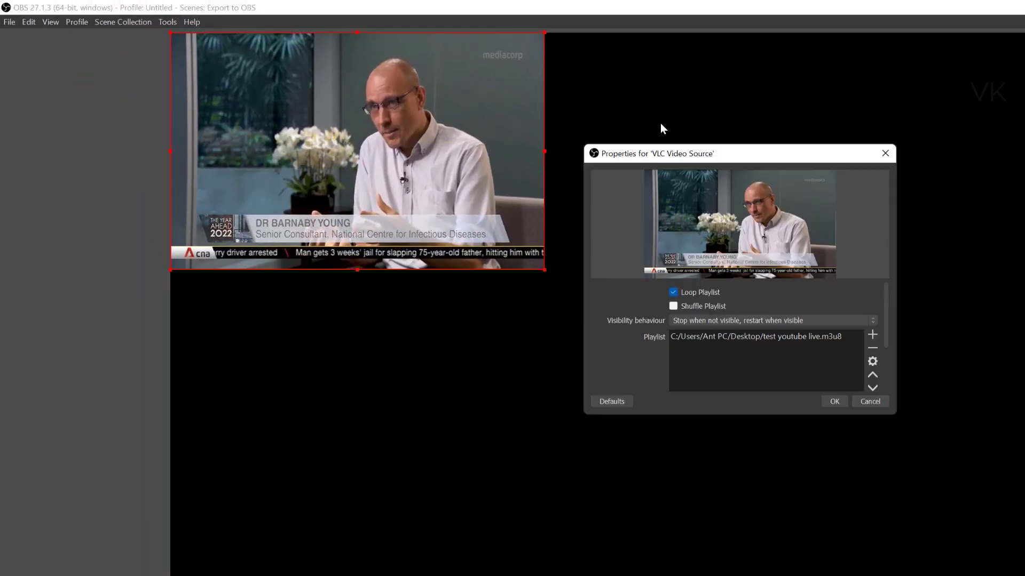
drag(661, 150, 655, 79)
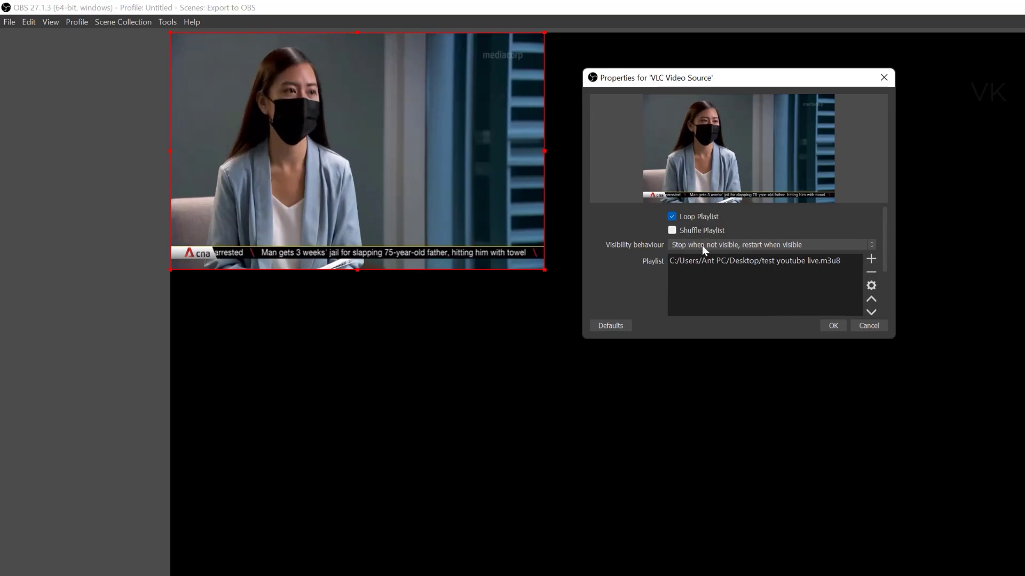
scroll(702, 245, down, 3)
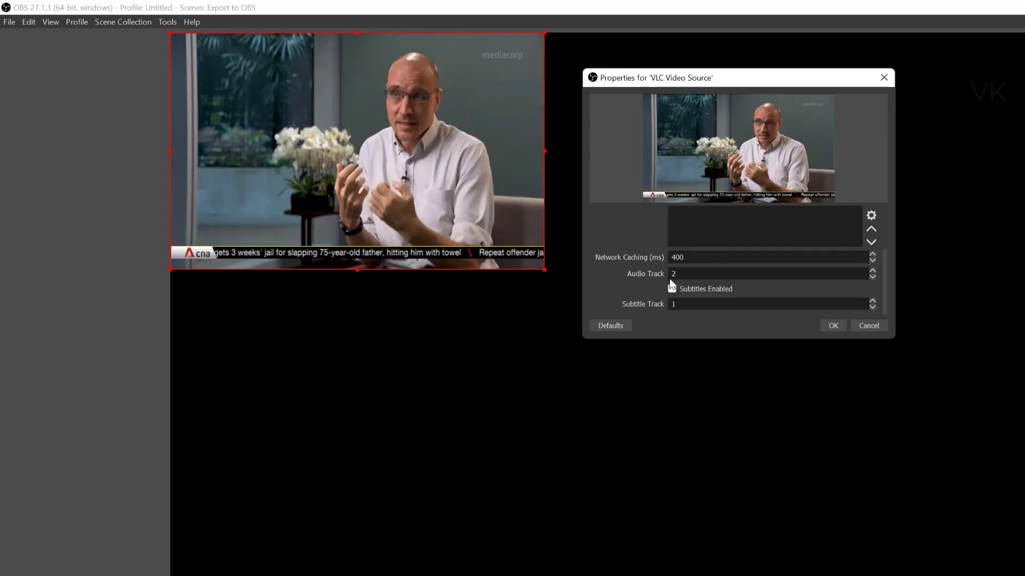
drag(674, 274, 631, 274)
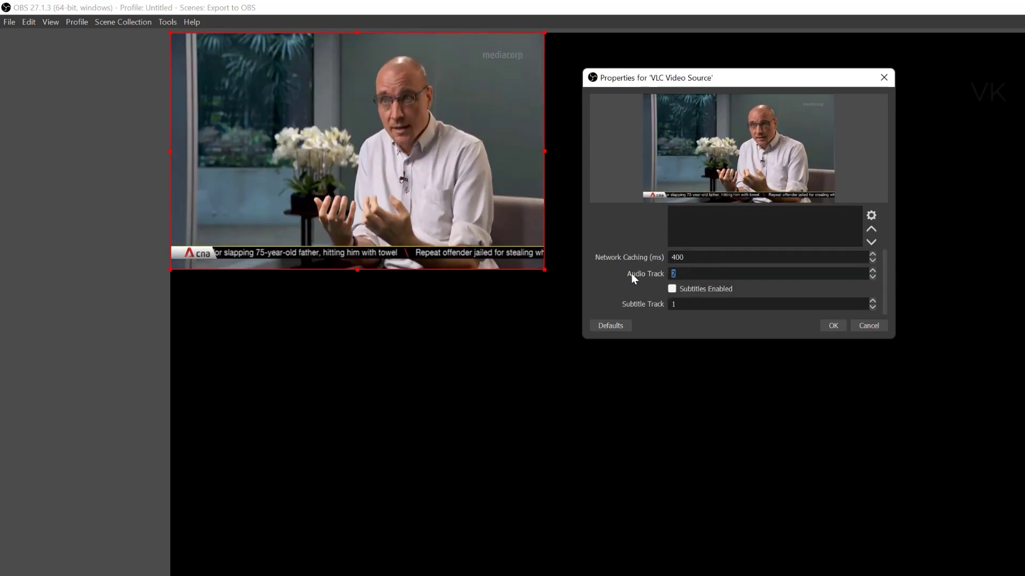
key(alt+Tab)
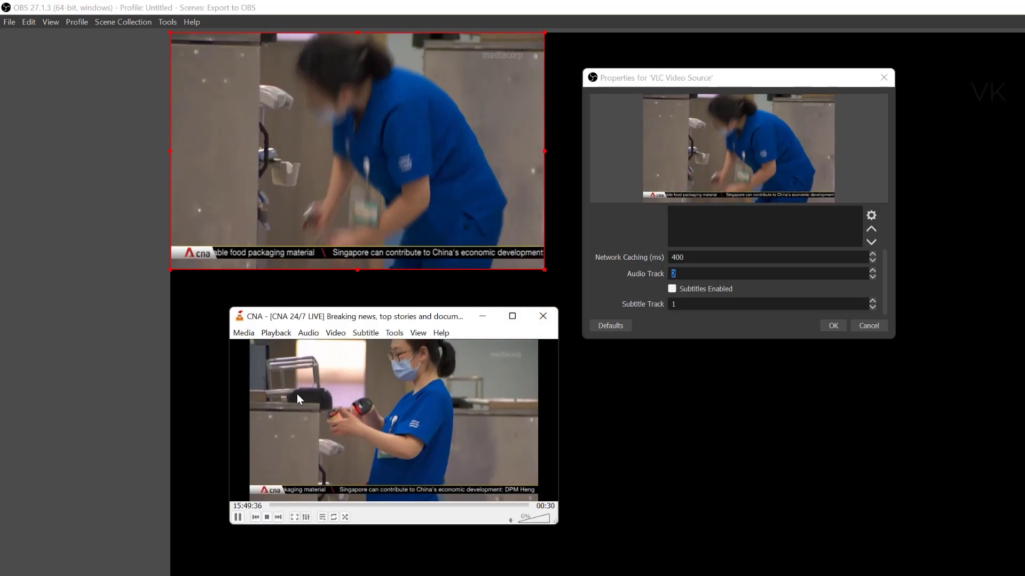
click(311, 334)
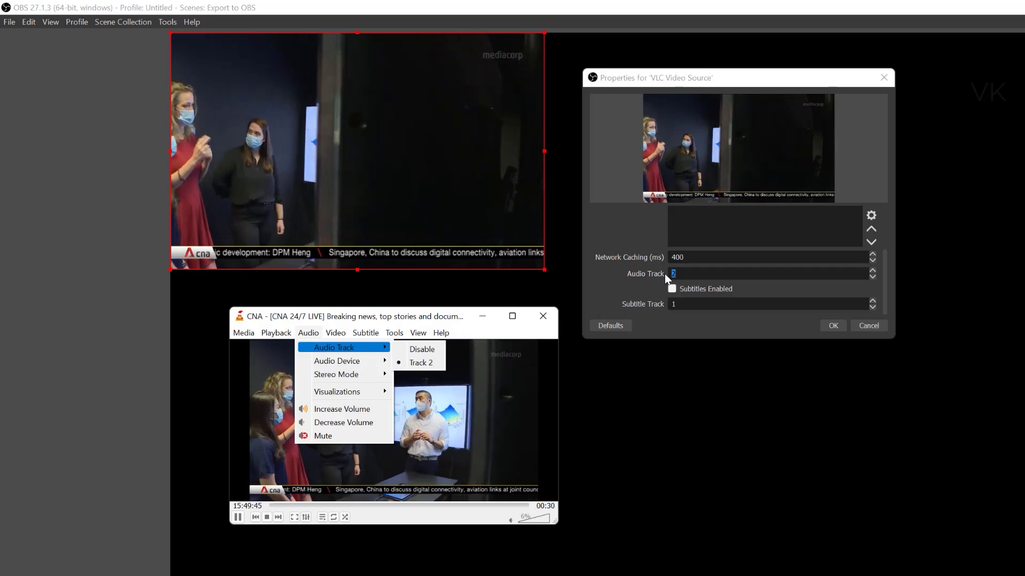
click(692, 276)
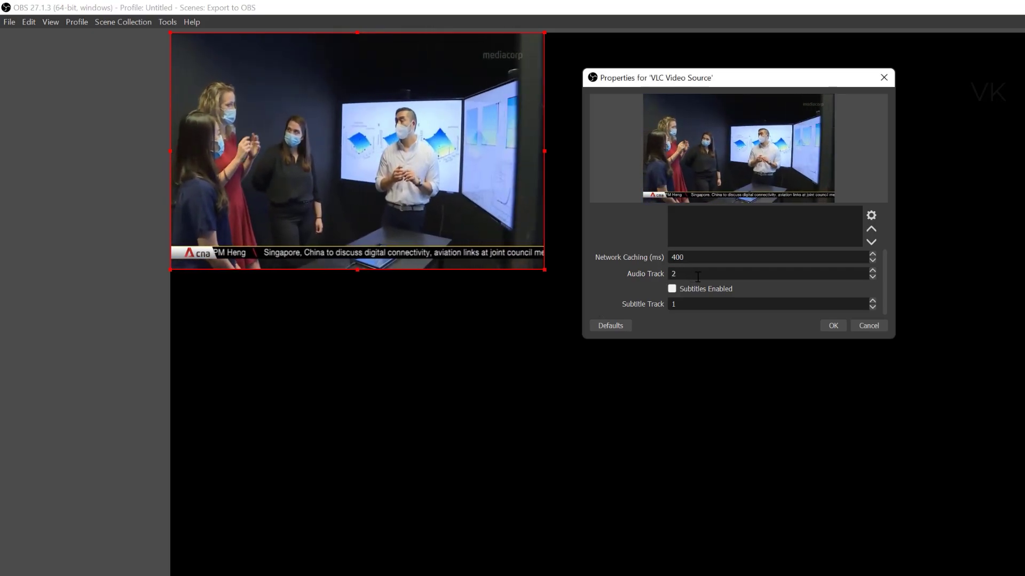